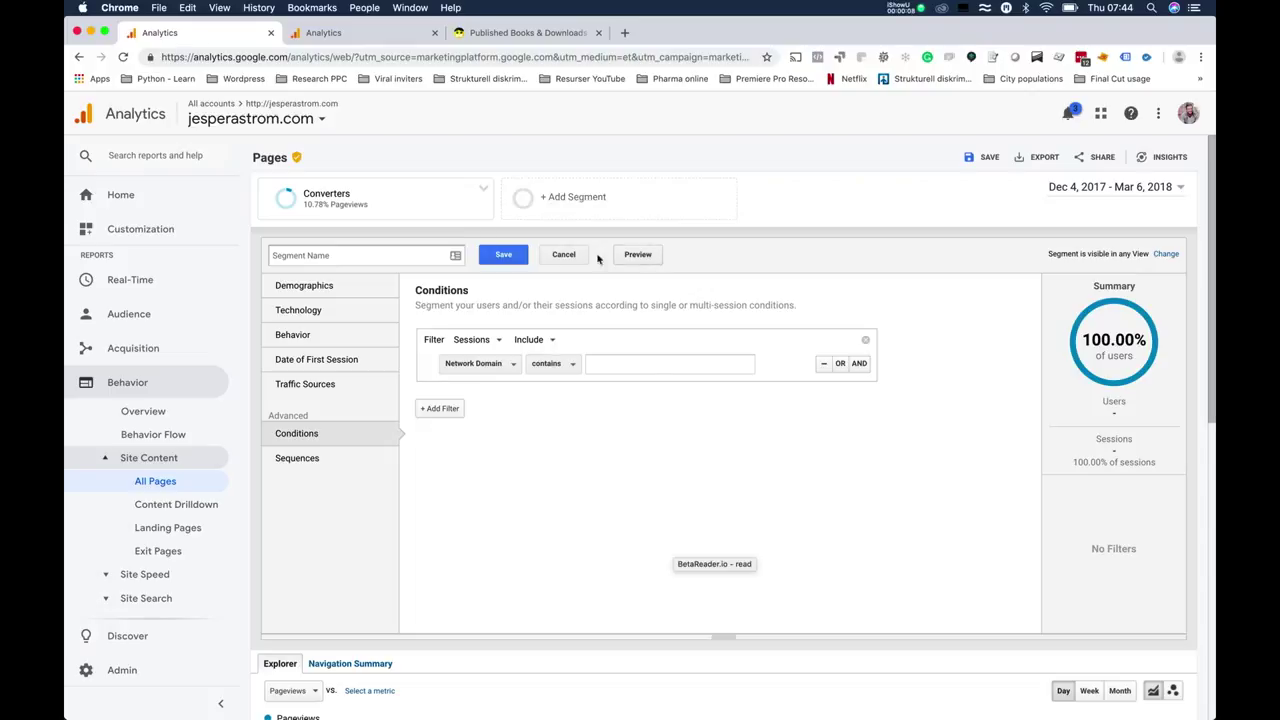
# Step: Leave the empty segment editor and view the Converters entry in the segment list, closing the list without applying changes
pyautogui.click(762, 160)
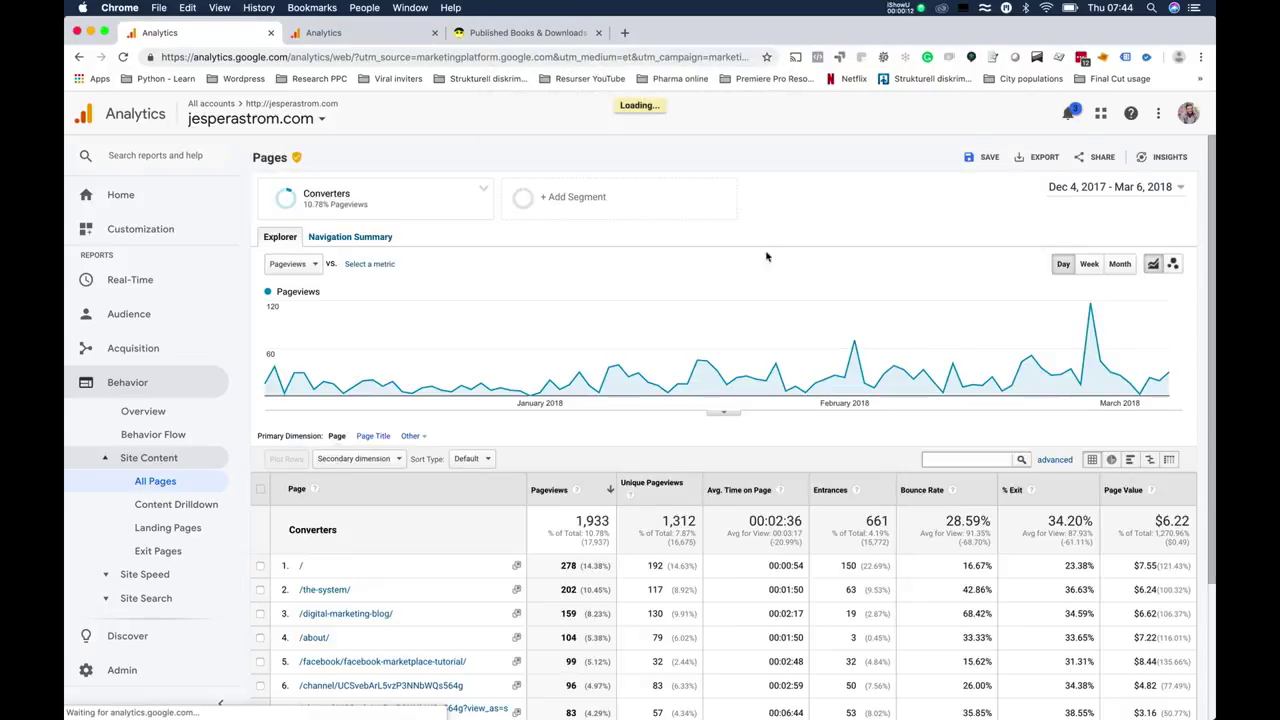
pyautogui.scroll(-2, 617, 259)
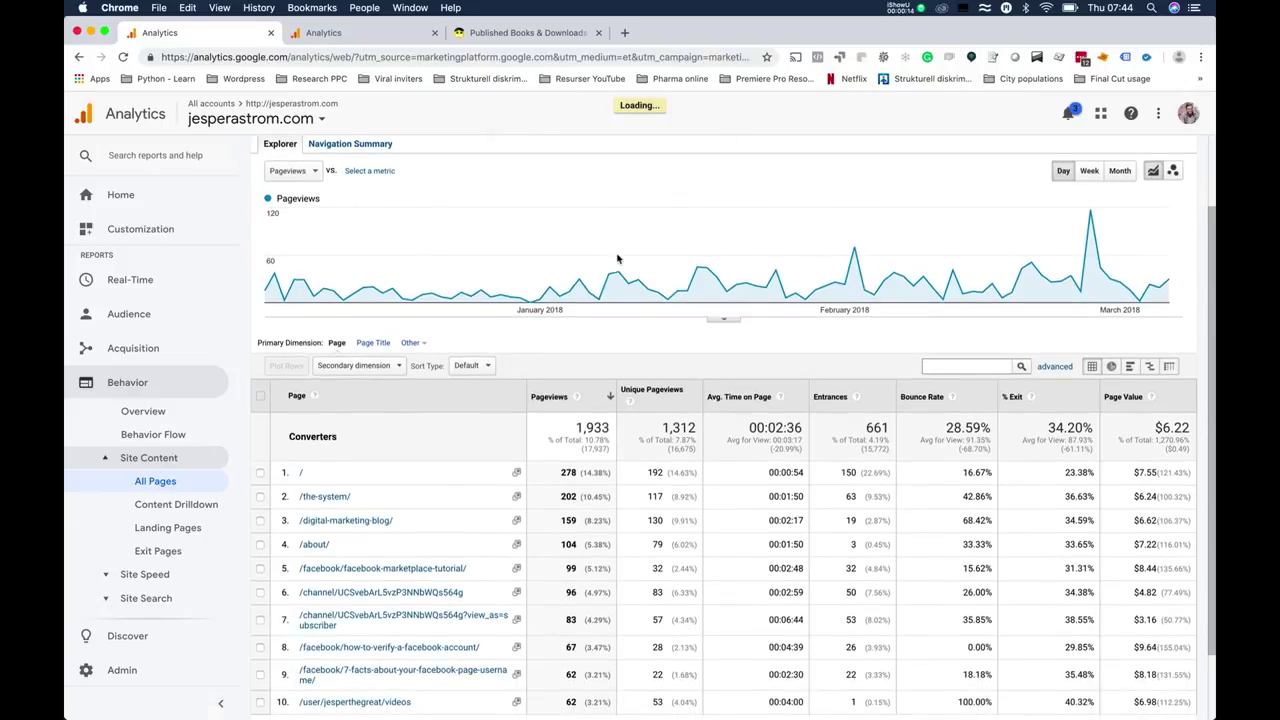
pyautogui.moveTo(335, 193)
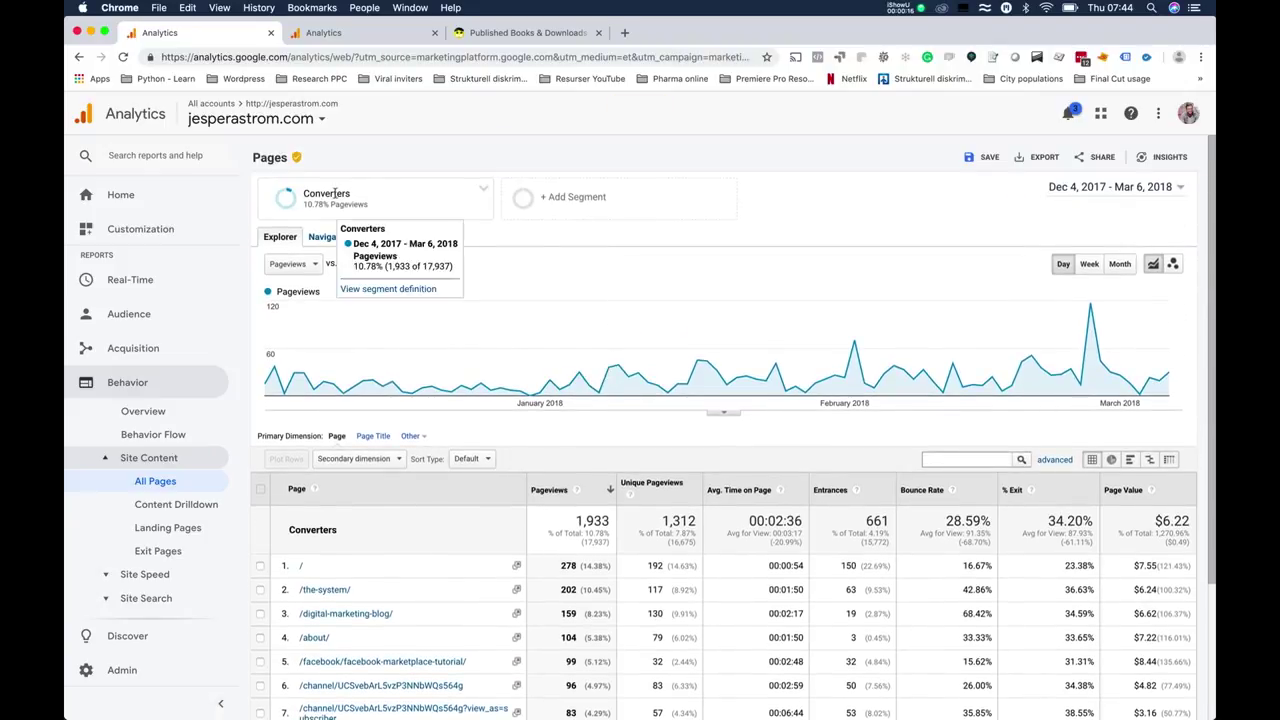
pyautogui.click(437, 195)
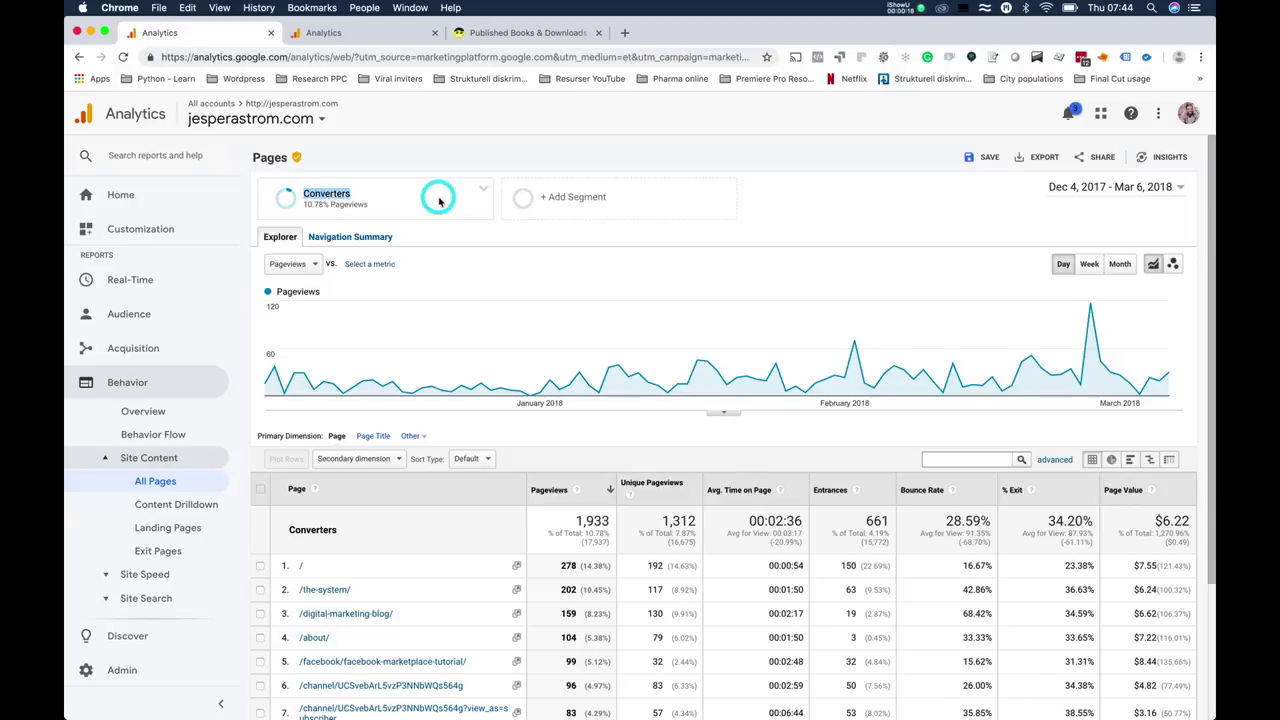
pyautogui.scroll(-3, 586, 520)
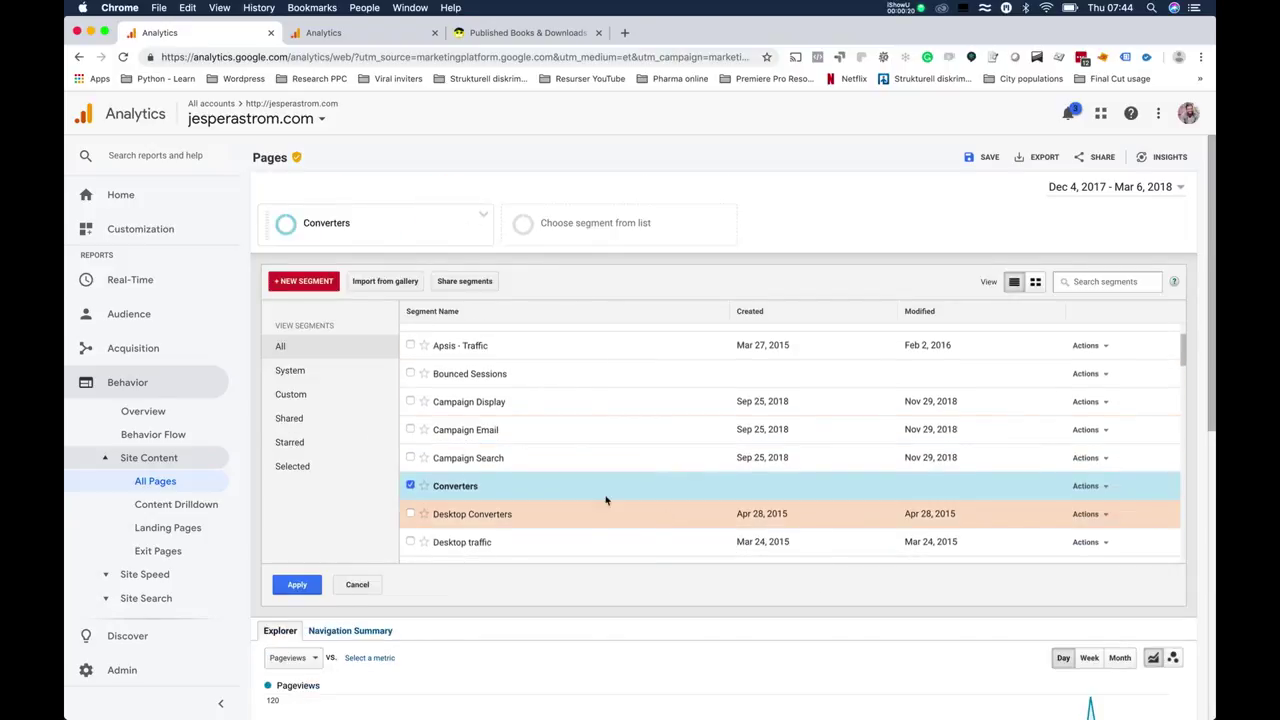
pyautogui.moveTo(609, 487)
pyautogui.click(358, 584)
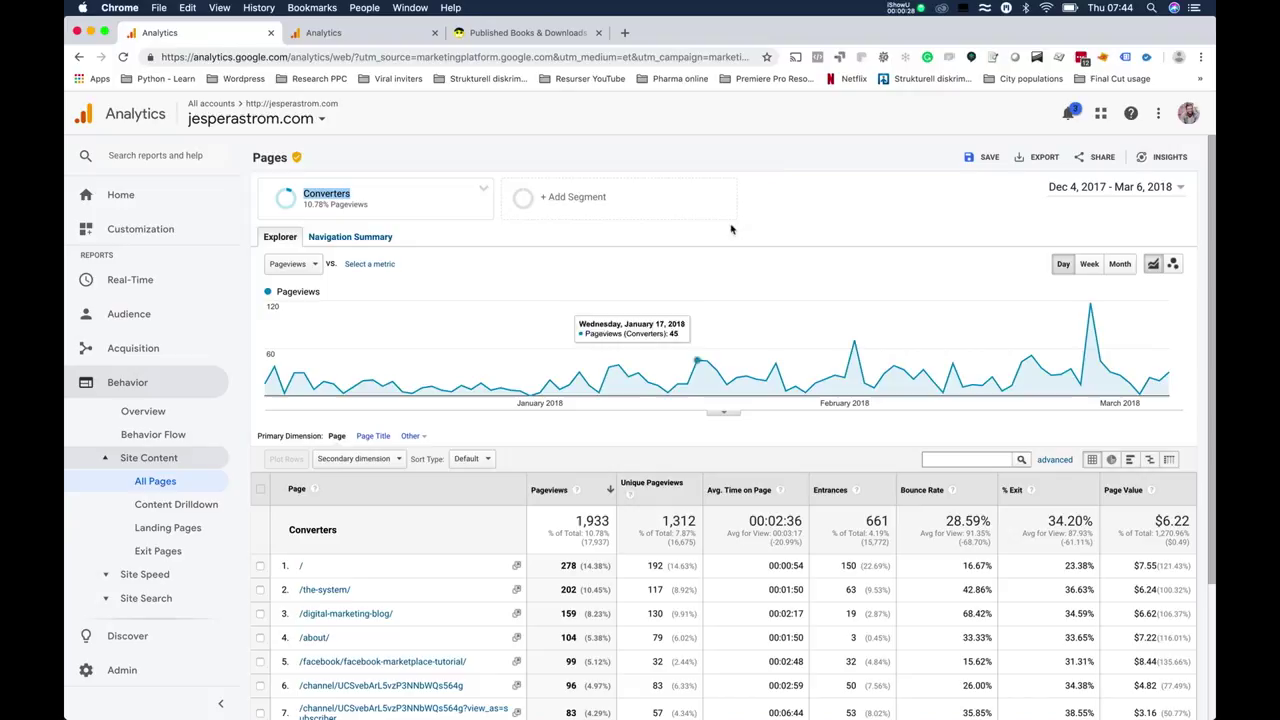
# Step: Examine the Pages report table for the Converters segment down to its last row
pyautogui.click(791, 202)
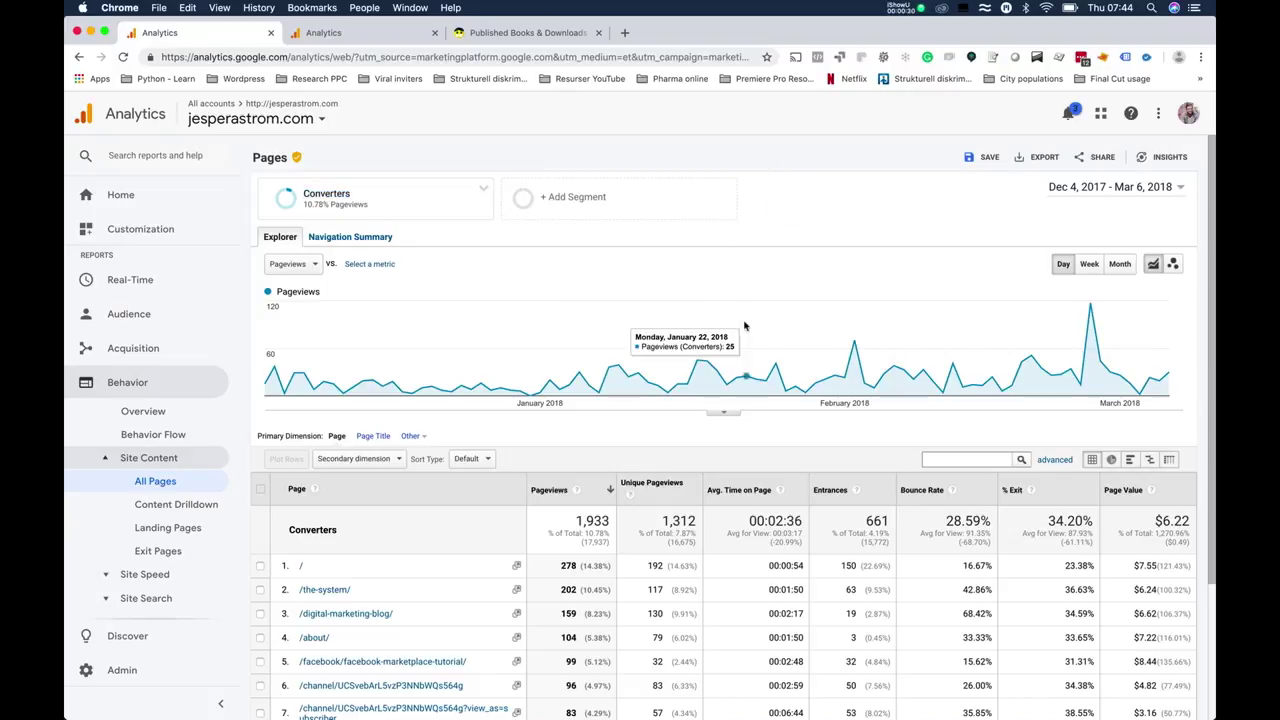
pyautogui.moveTo(399, 197)
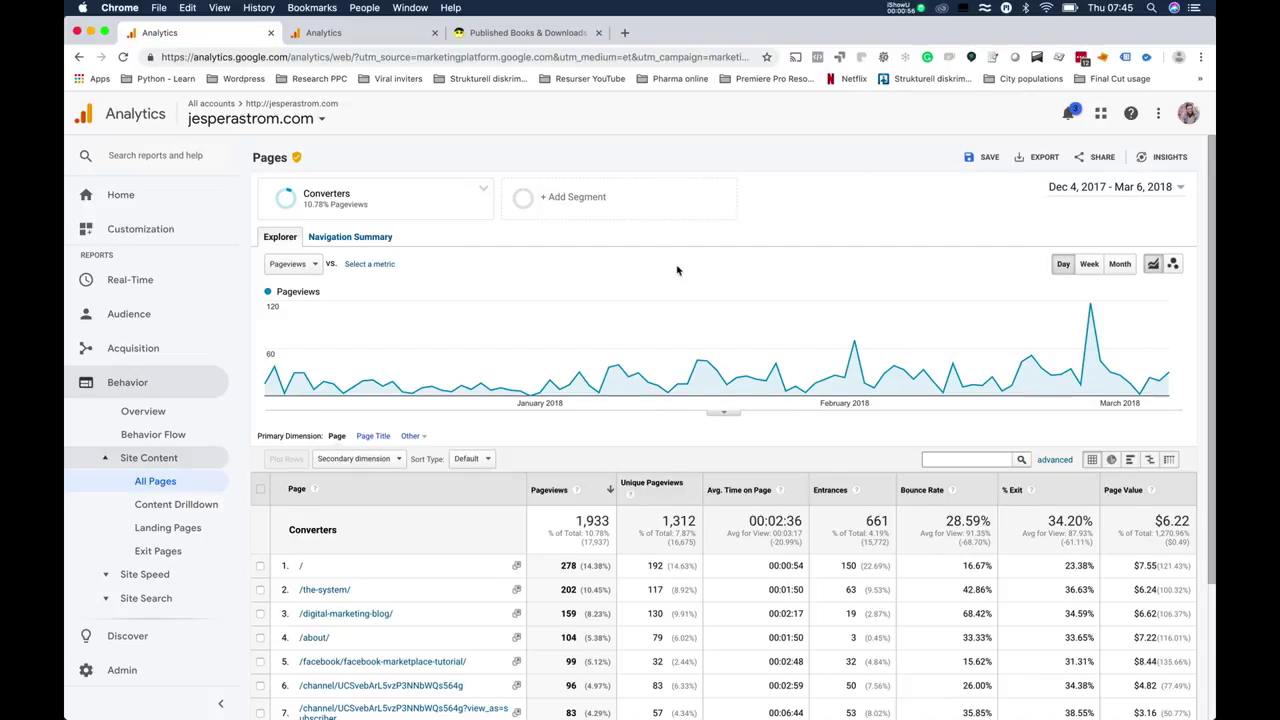
pyautogui.scroll(-4, 677, 270)
pyautogui.click(786, 338)
pyautogui.click(783, 256)
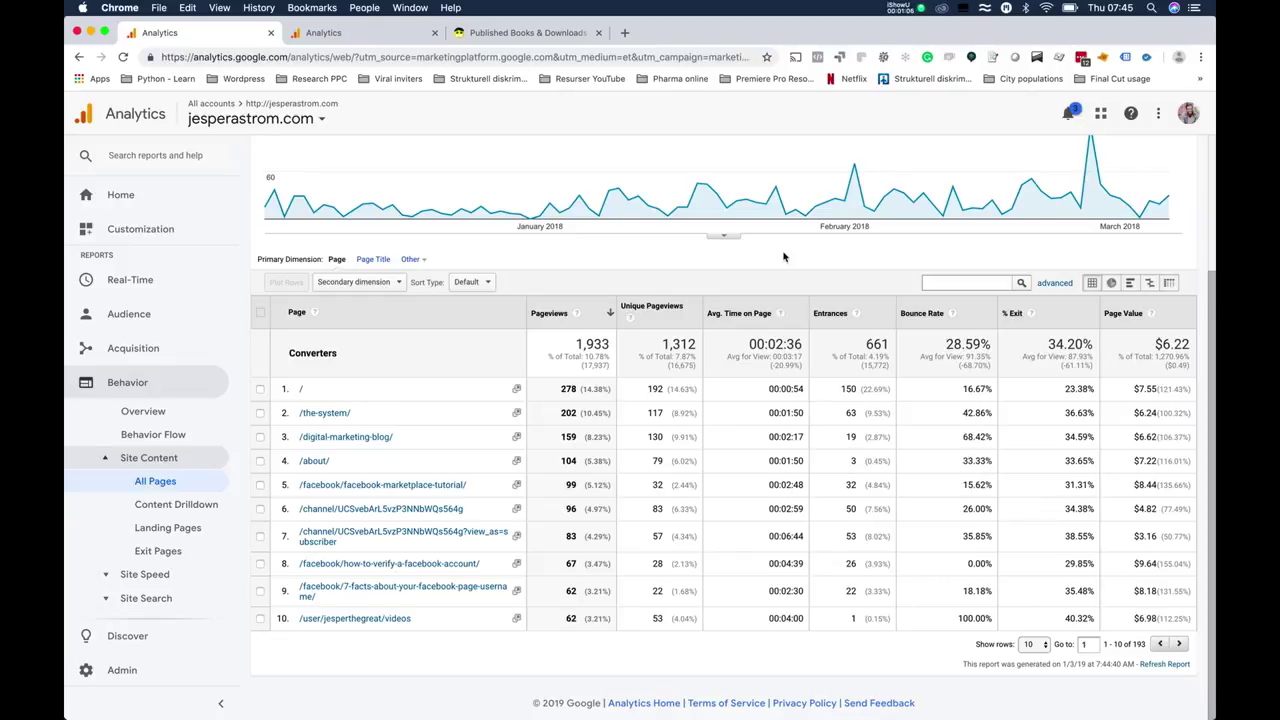
pyautogui.scroll(1, 783, 256)
pyautogui.scroll(5, 783, 256)
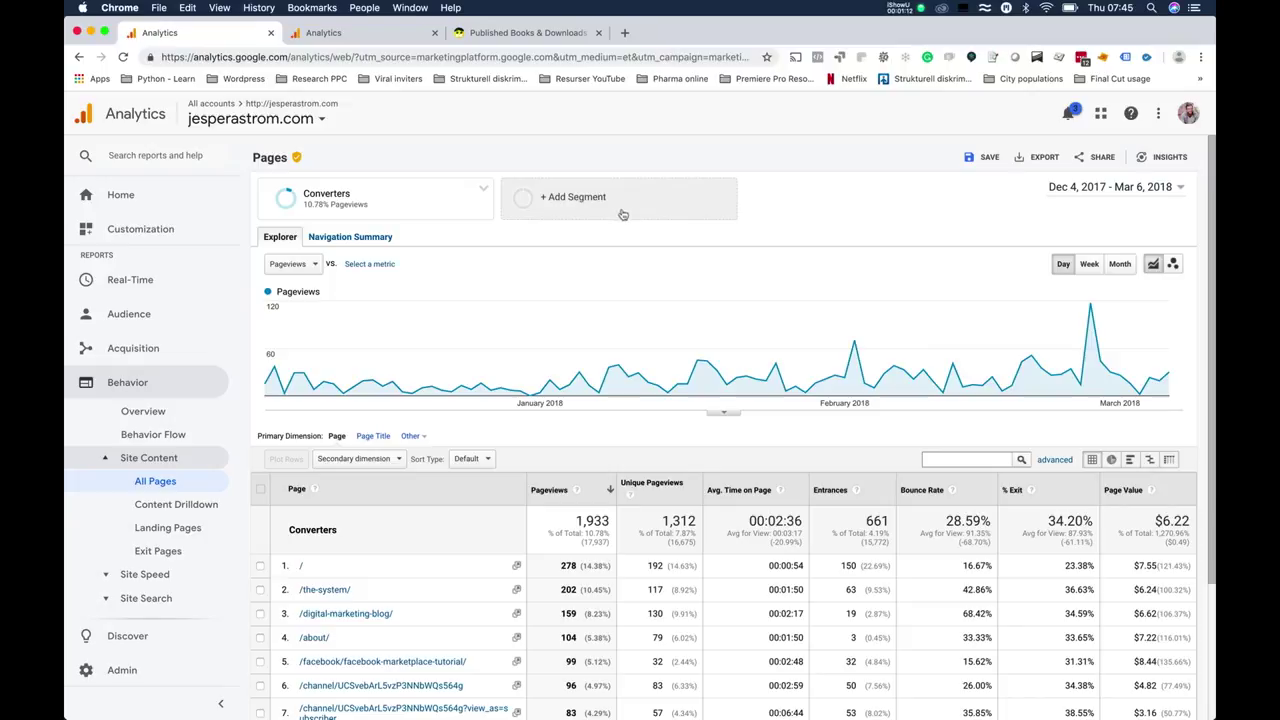
# Step: Deselect the Converters segment in the segment list and start creating a new segment
pyautogui.click(557, 195)
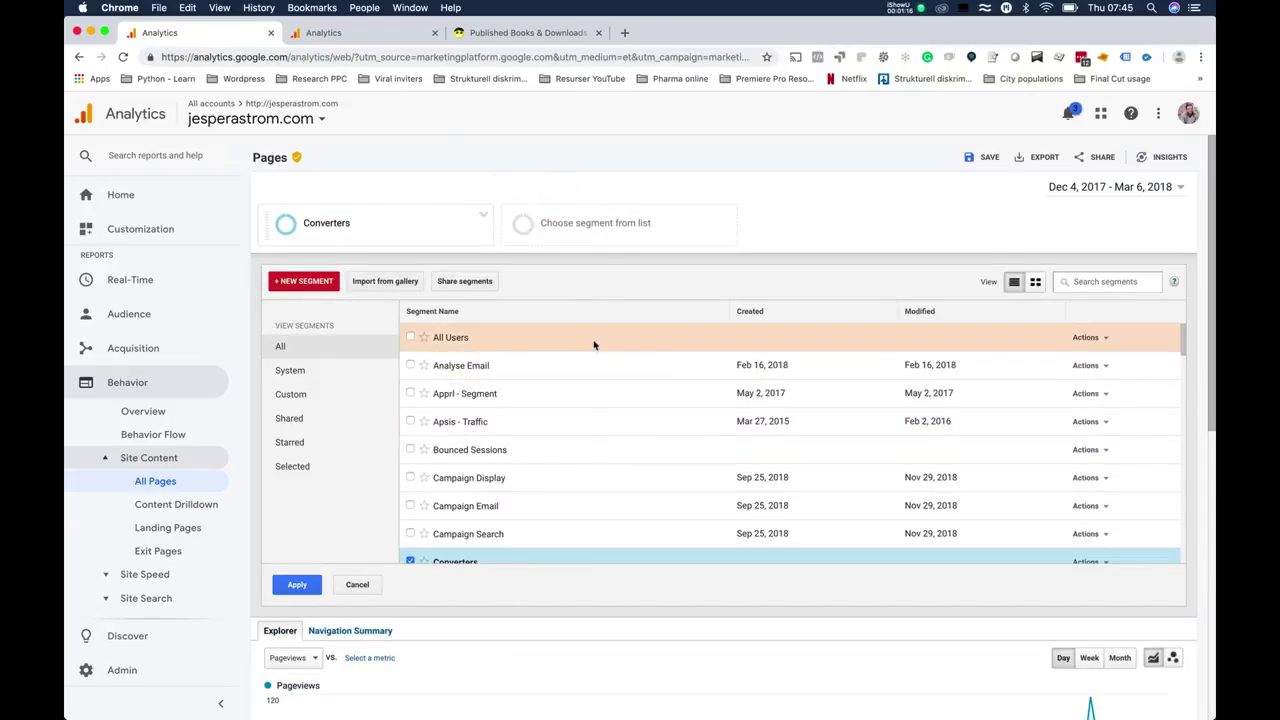
pyautogui.scroll(-2, 580, 455)
pyautogui.scroll(-2, 572, 468)
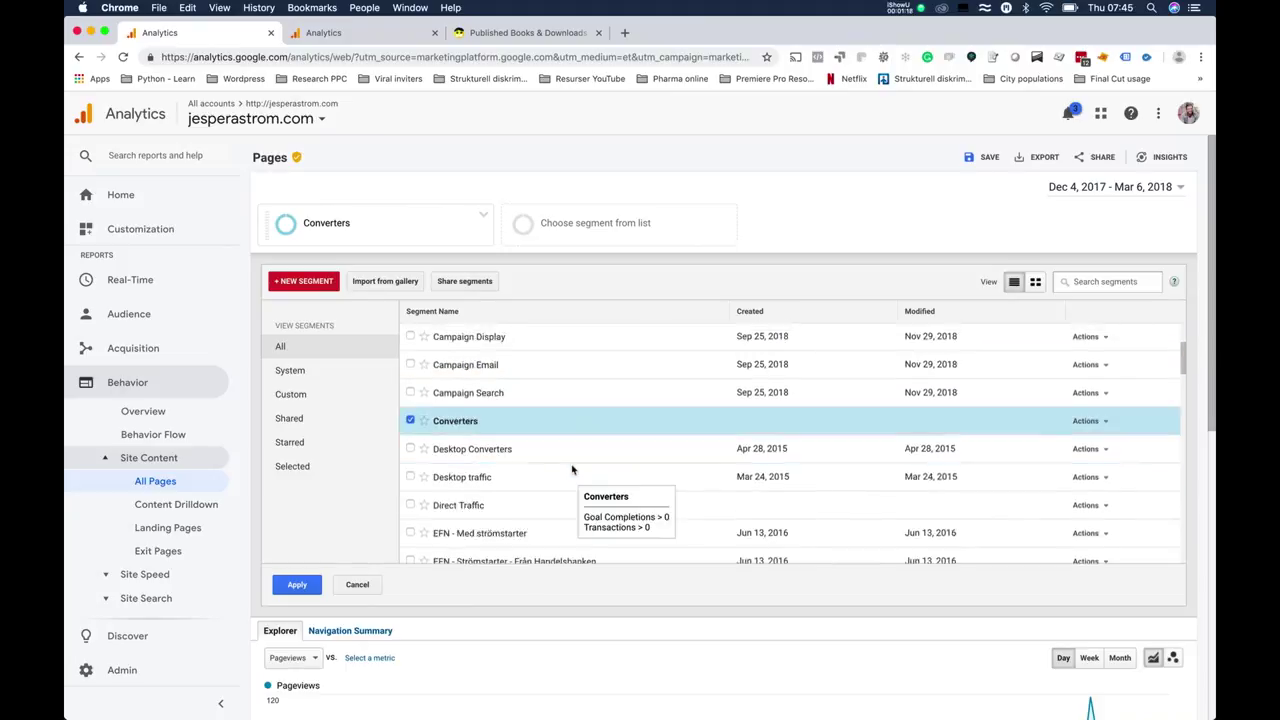
pyautogui.scroll(2, 569, 452)
pyautogui.scroll(2, 545, 462)
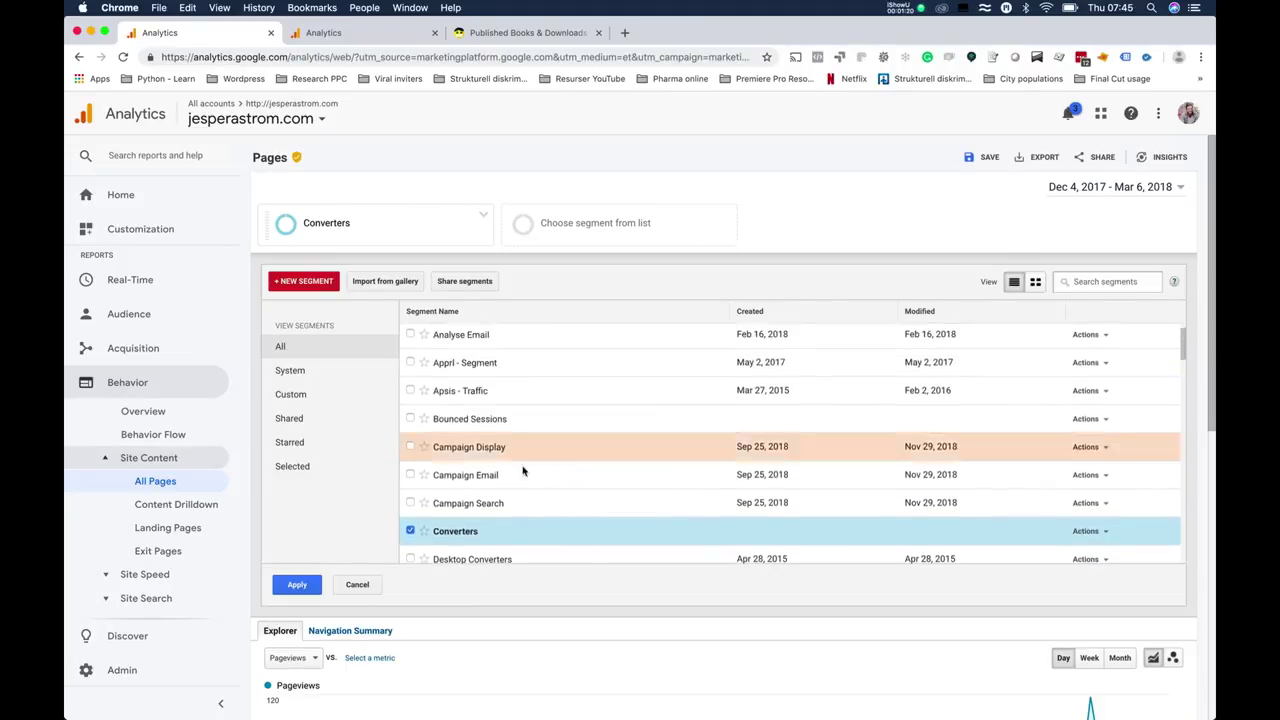
pyautogui.click(410, 530)
pyautogui.scroll(1, 575, 453)
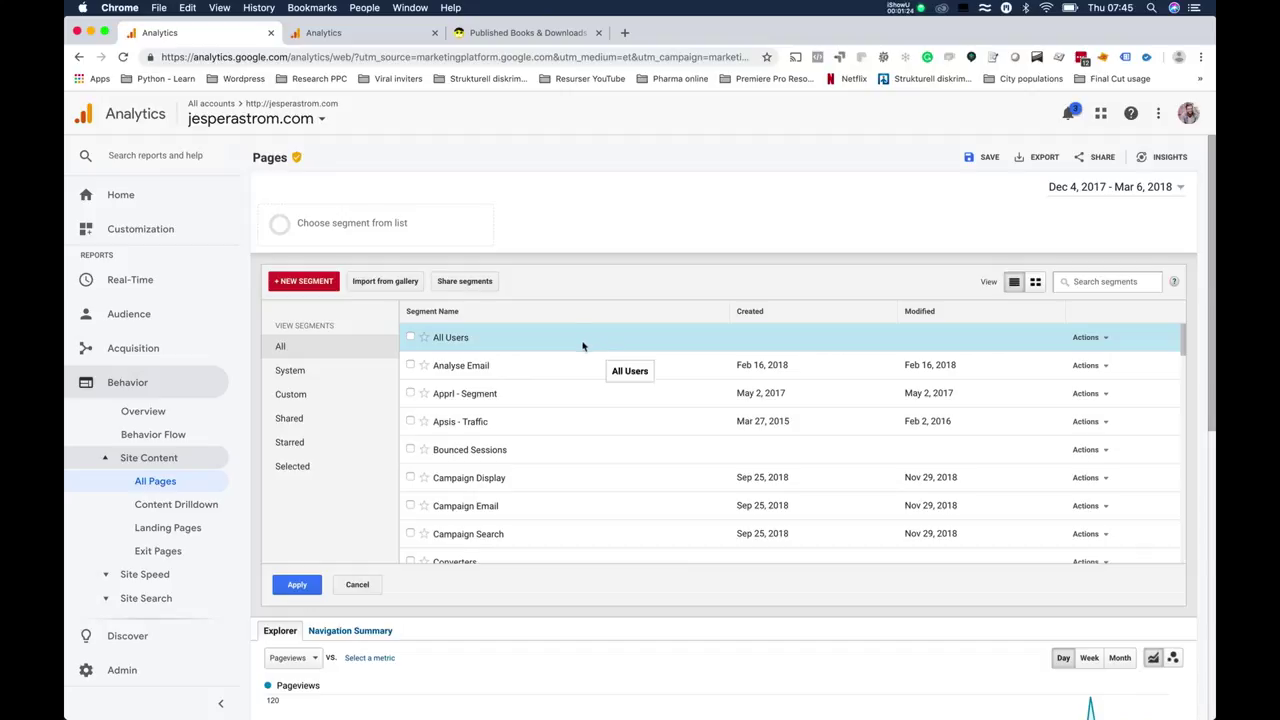
pyautogui.click(310, 285)
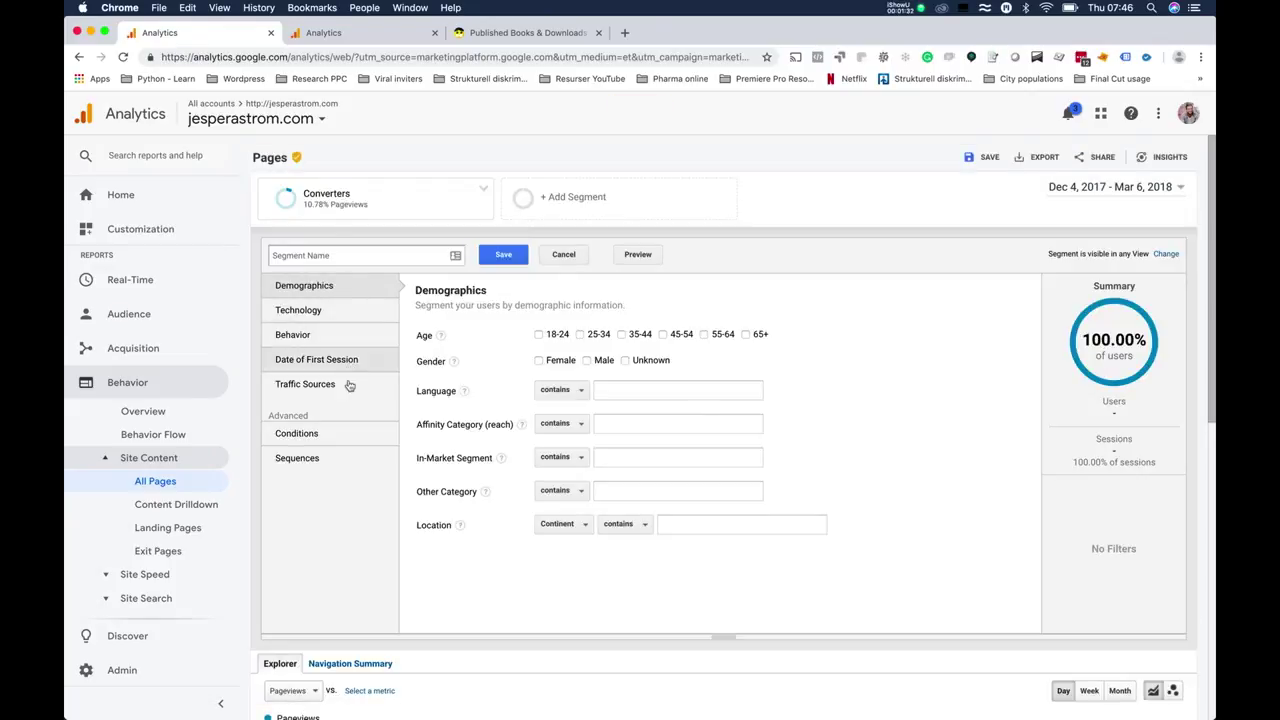
# Step: Look through the new segment's Technology, Behavior and Traffic Sources criteria
pyautogui.click(347, 314)
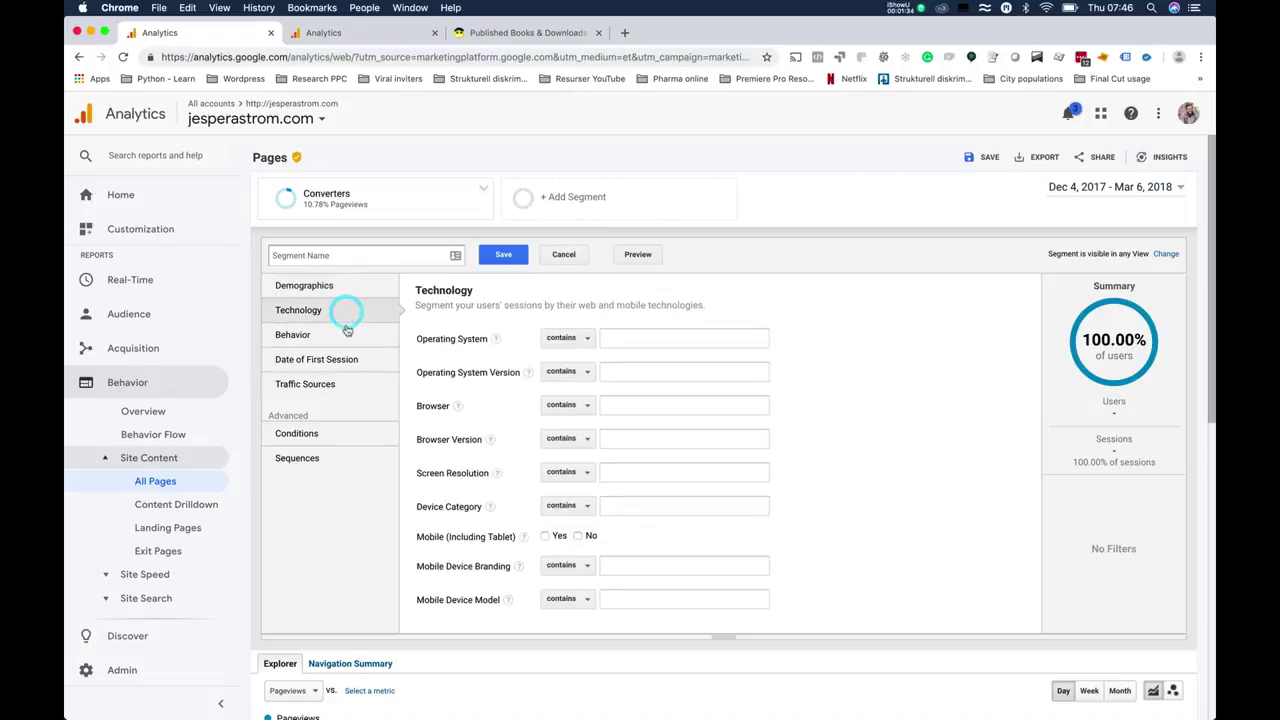
pyautogui.scroll(-2, 810, 406)
pyautogui.scroll(1, 810, 406)
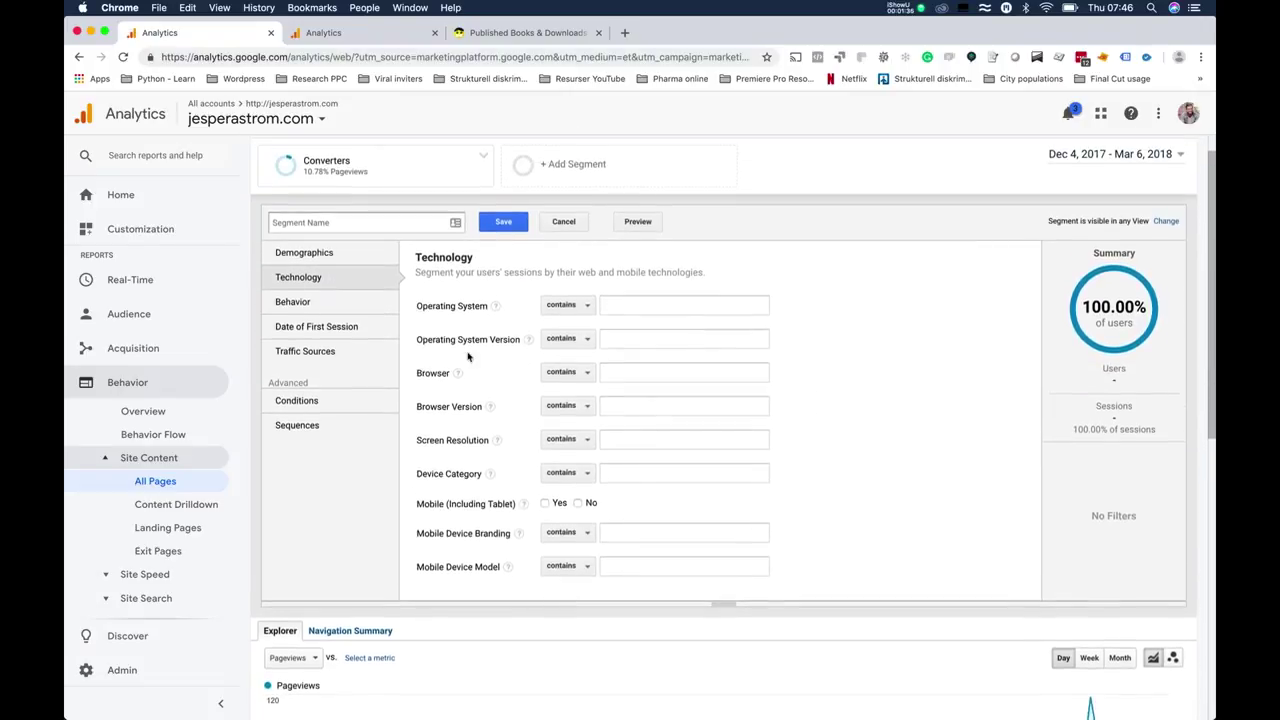
pyautogui.click(324, 300)
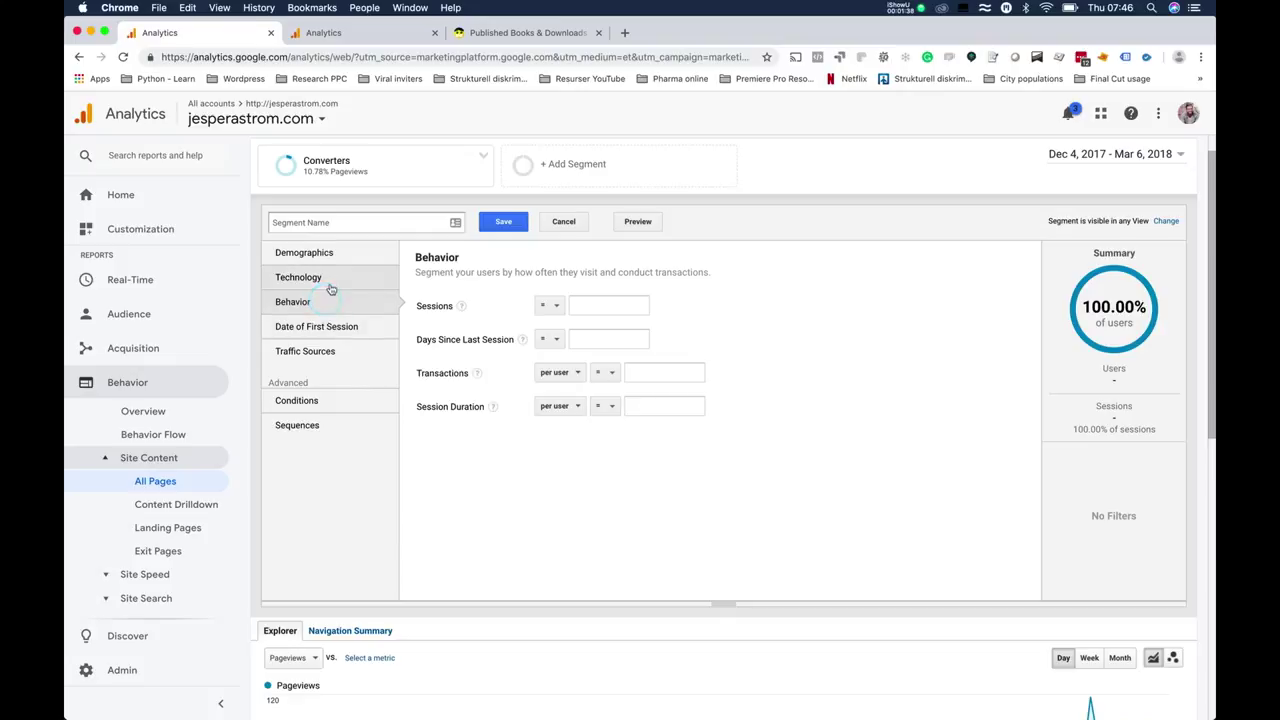
pyautogui.click(331, 281)
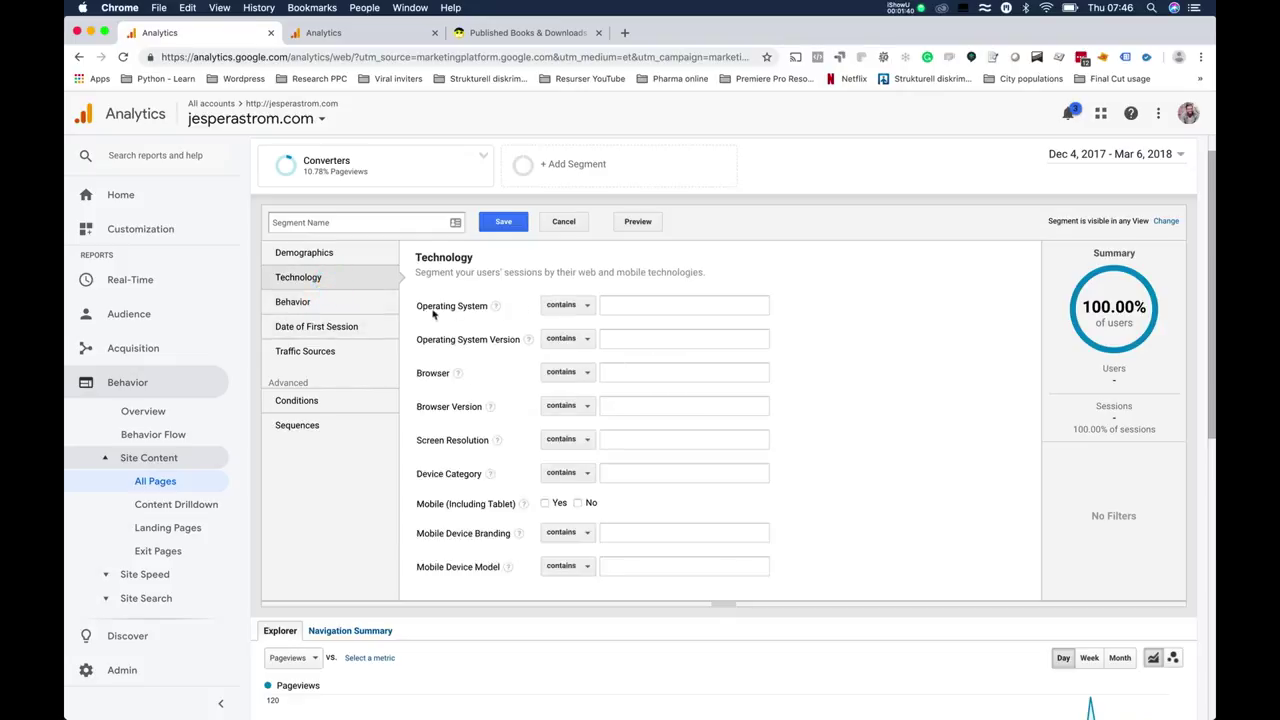
pyautogui.click(365, 301)
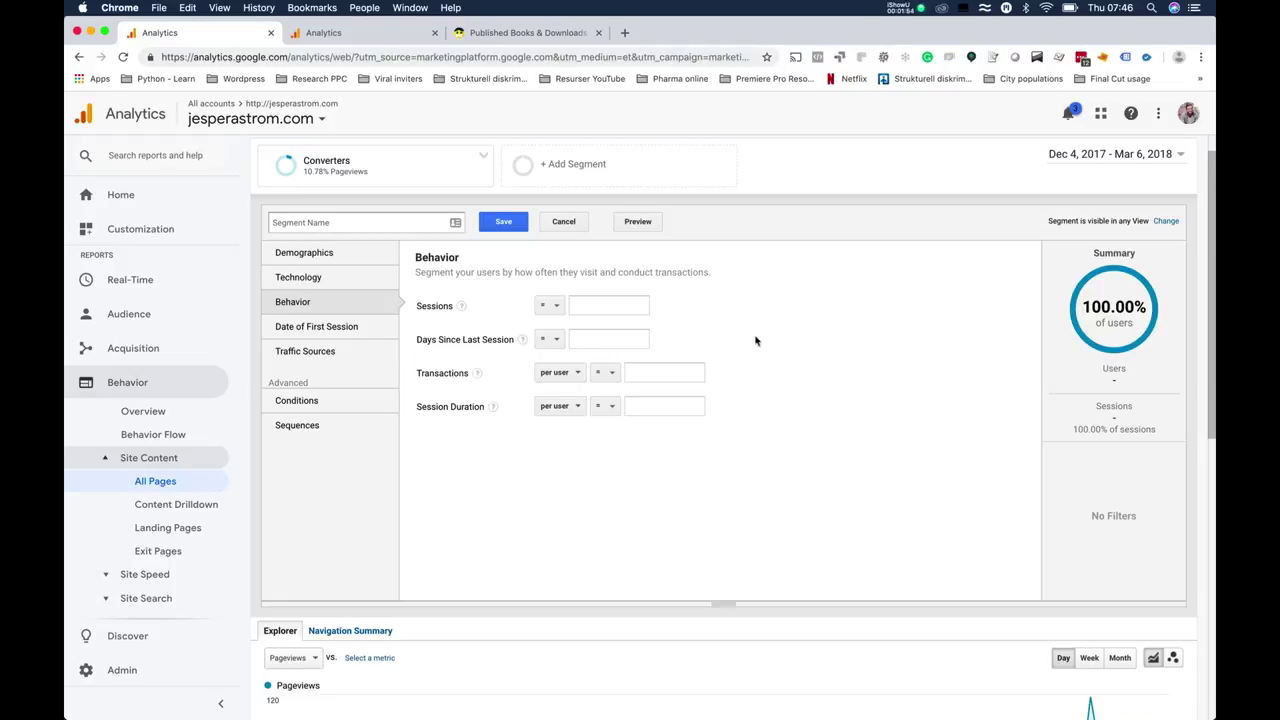
pyautogui.click(330, 351)
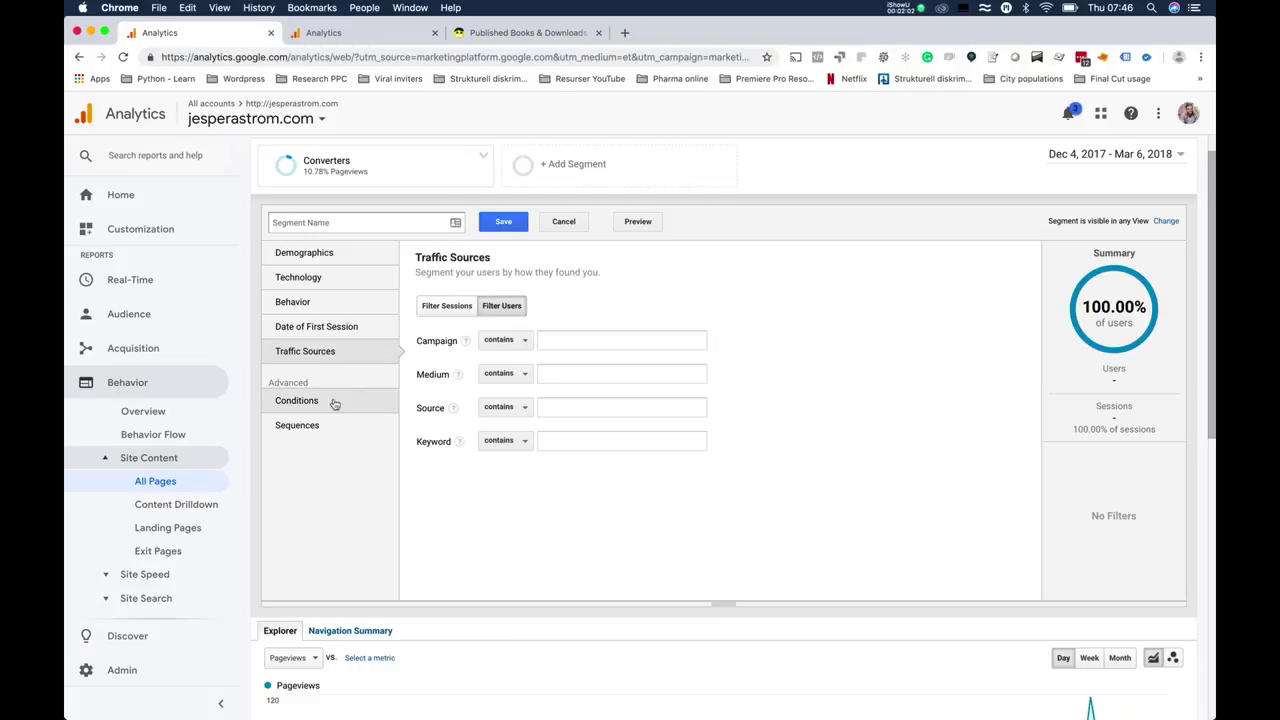
# Step: Add a segment condition that includes sessions whose Source / Medium contains "youtube.com / referral"
pyautogui.click(296, 403)
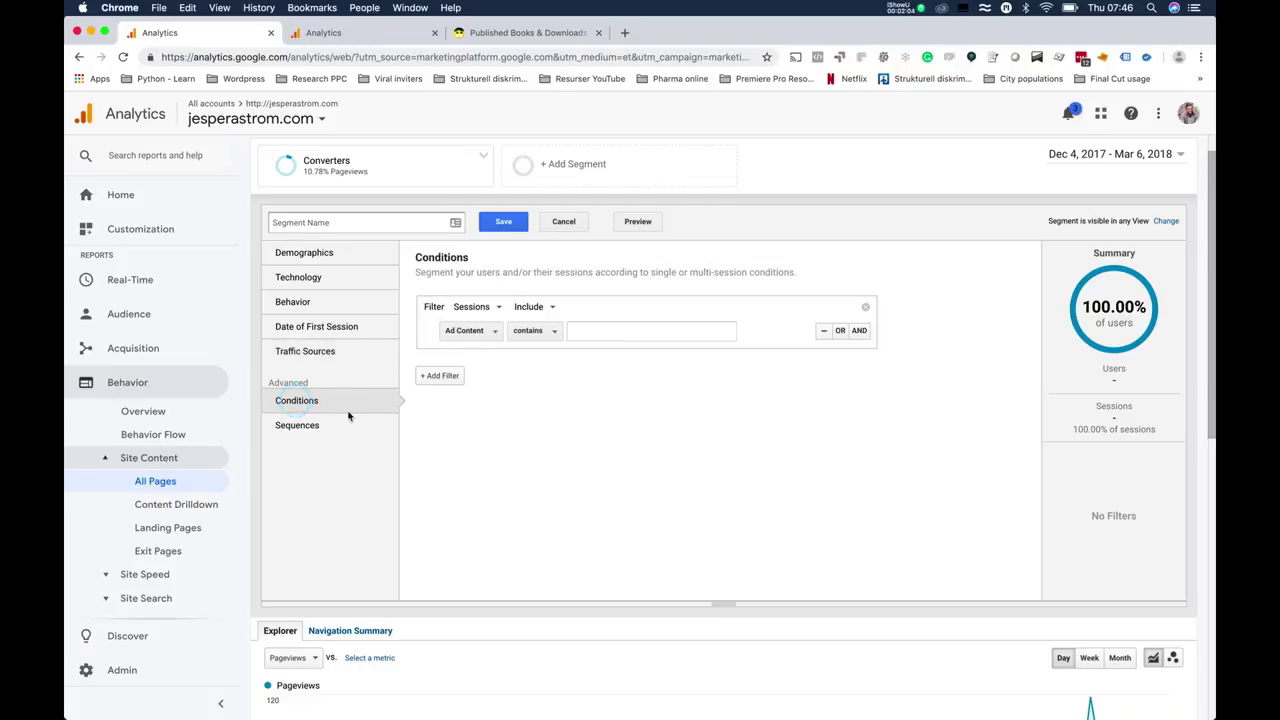
pyautogui.click(482, 333)
pyautogui.scroll(5, 490, 400)
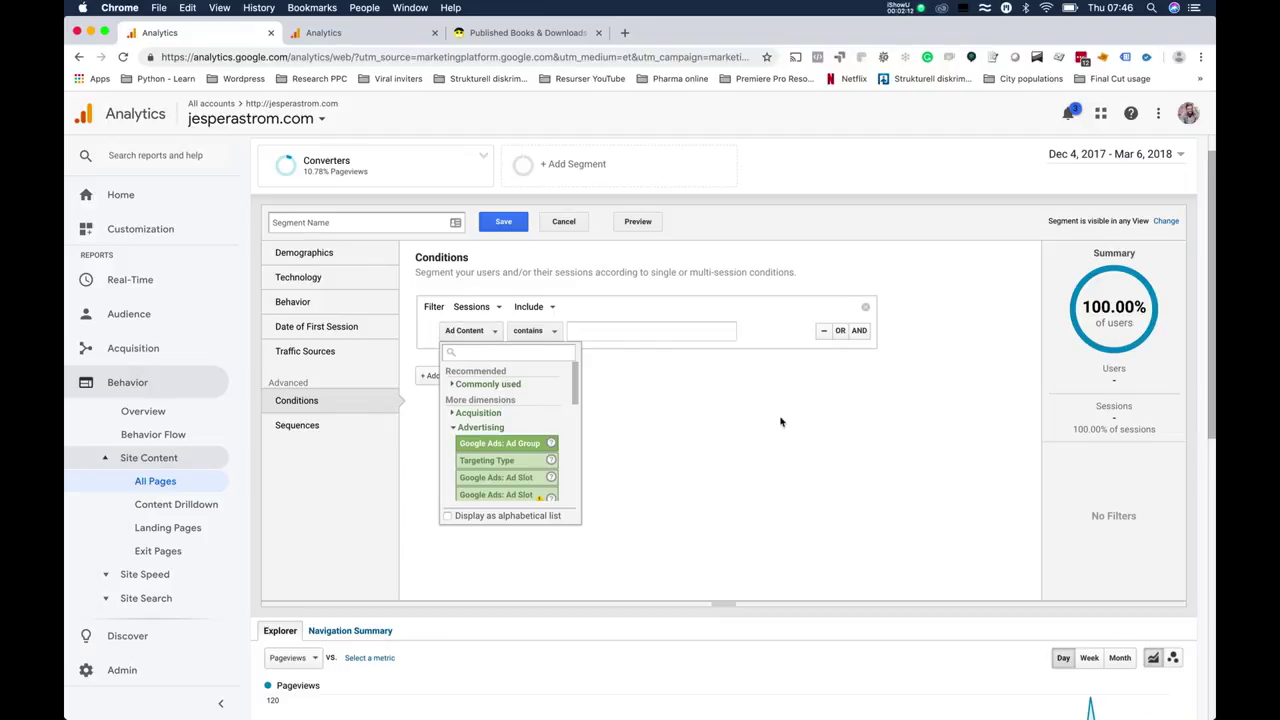
pyautogui.write('source')
pyautogui.click(490, 446)
pyautogui.click(623, 326)
pyautogui.write('fa')
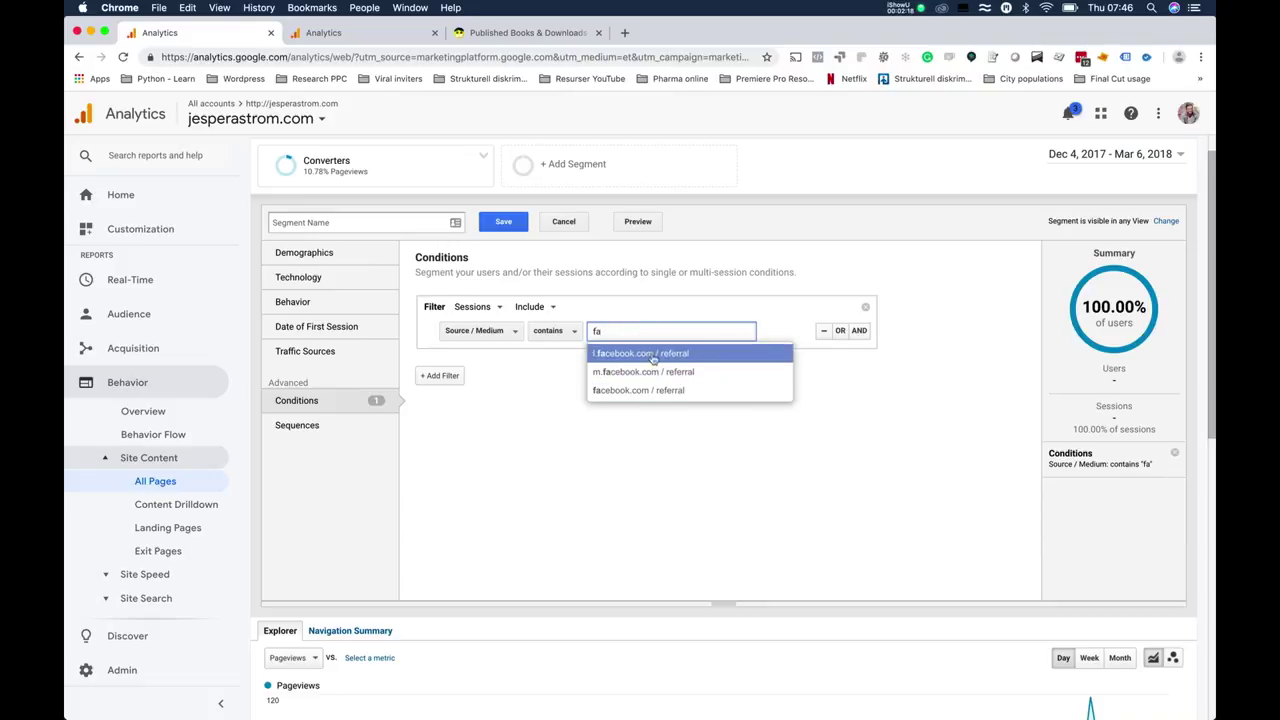
pyautogui.press('BackSpace')
pyautogui.press('BackSpace')
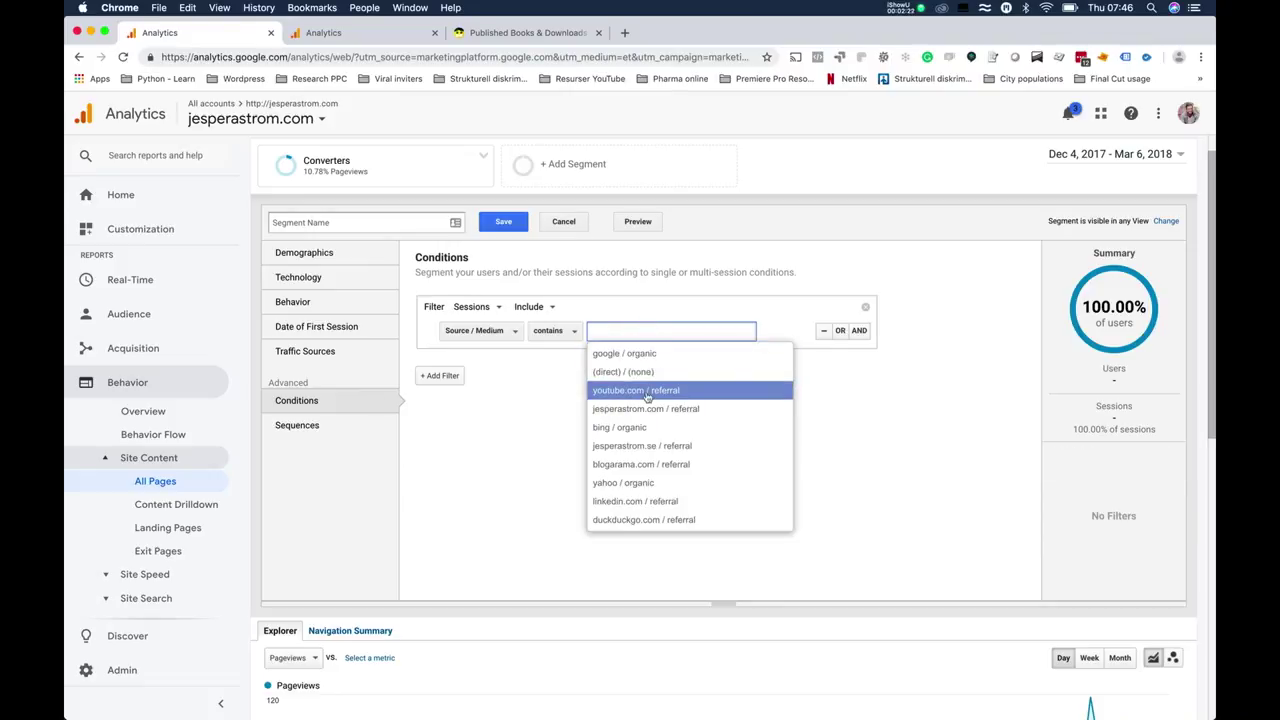
pyautogui.click(609, 390)
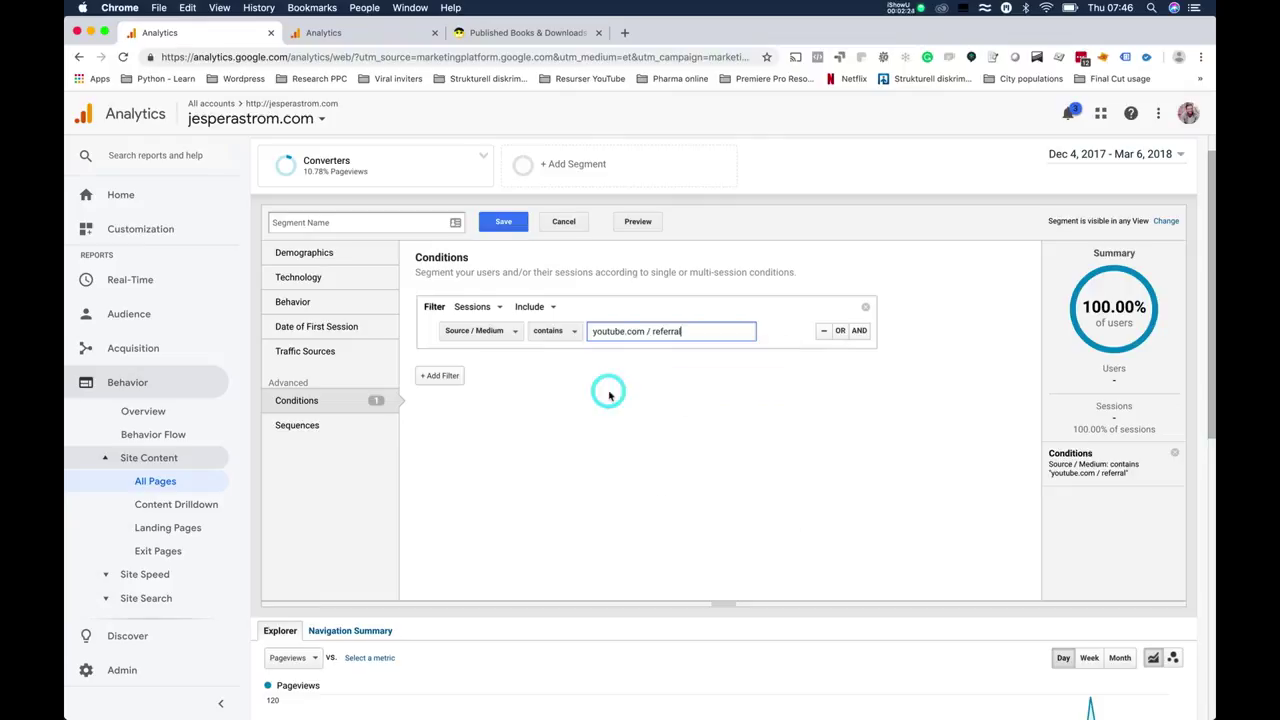
pyautogui.click(790, 400)
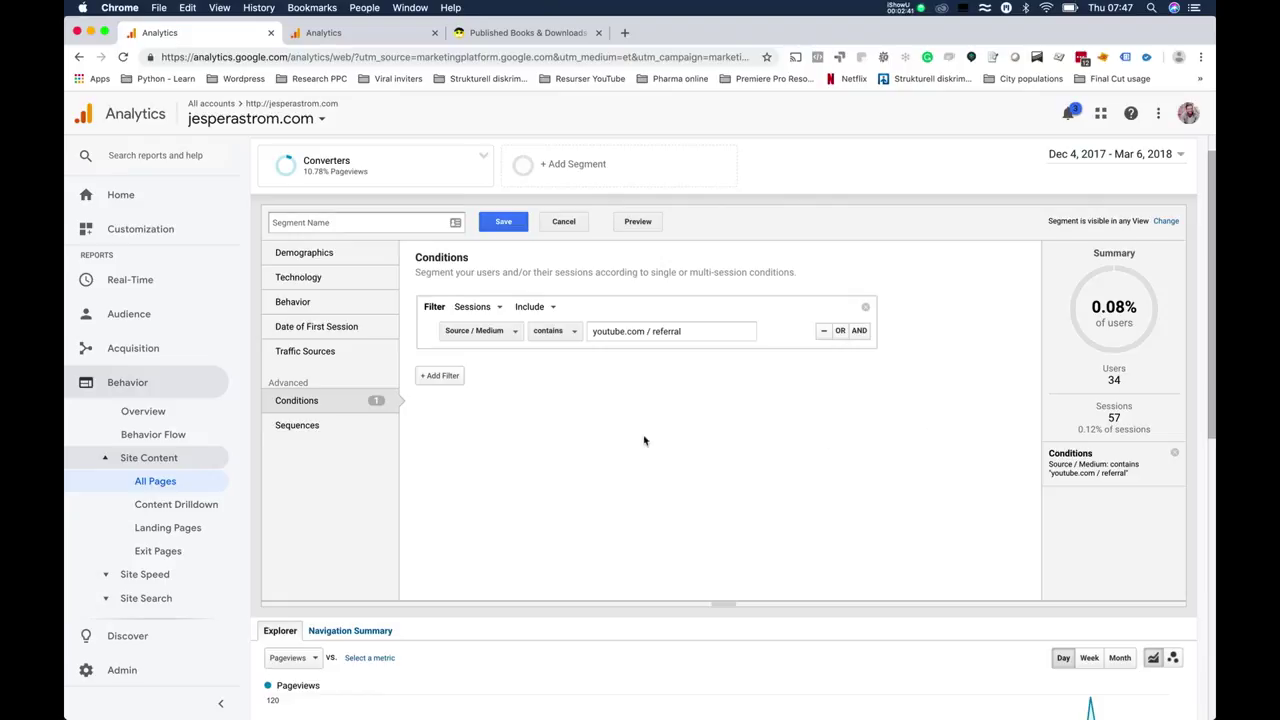
# Step: Name the segment "JA - YouTube Visitors" and save it
pyautogui.click(408, 221)
pyautogui.write('YouTube Visitors')
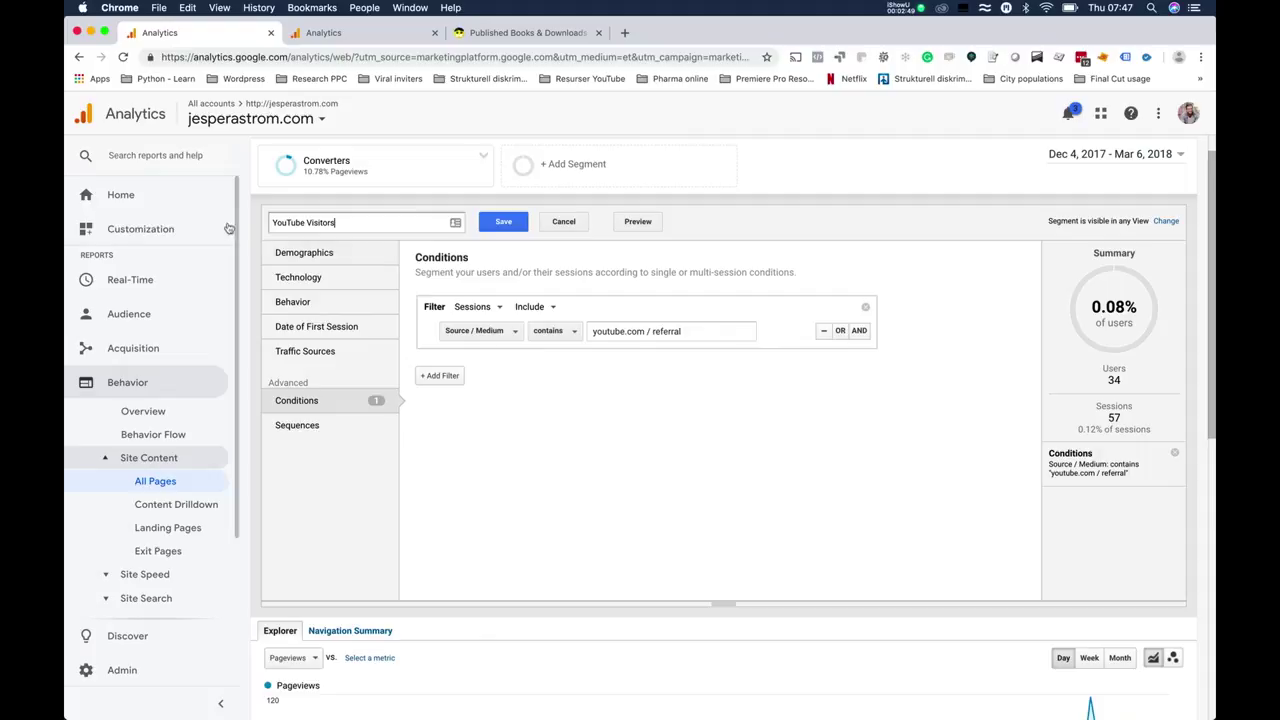
pyautogui.click(272, 222)
pyautogui.write('JA -')
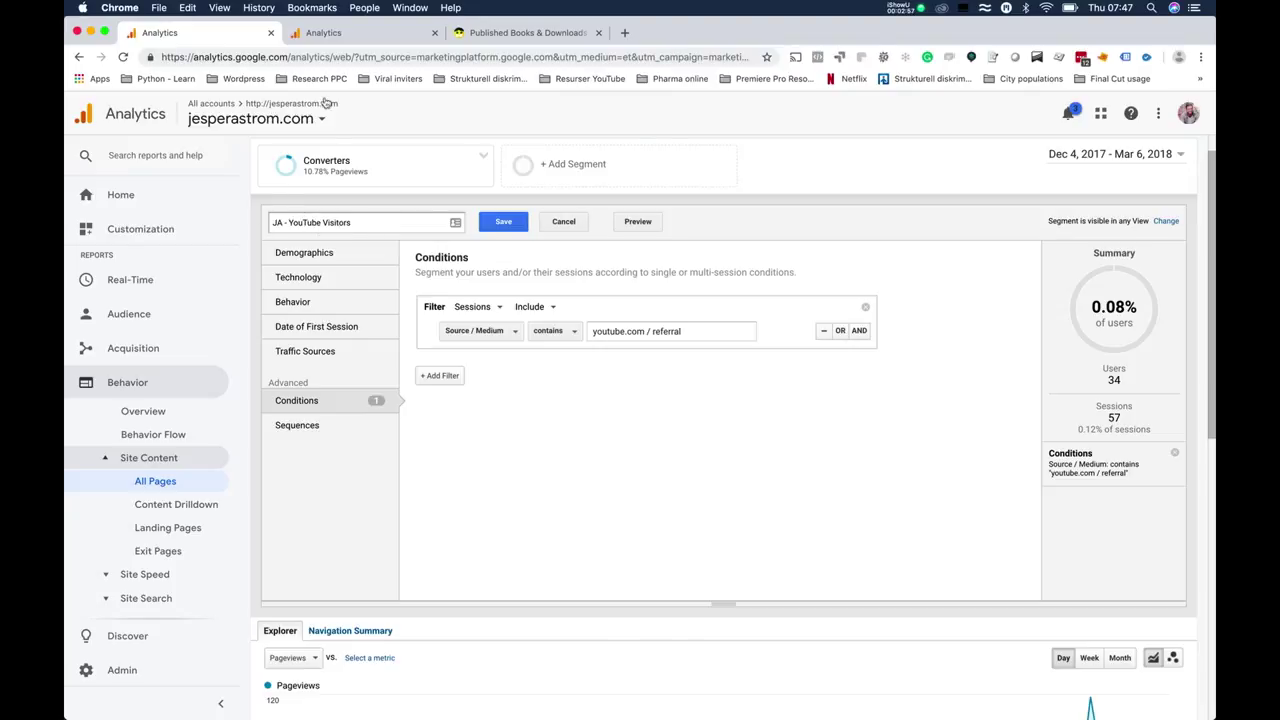
pyautogui.click(277, 222)
pyautogui.click(353, 222)
pyautogui.click(504, 221)
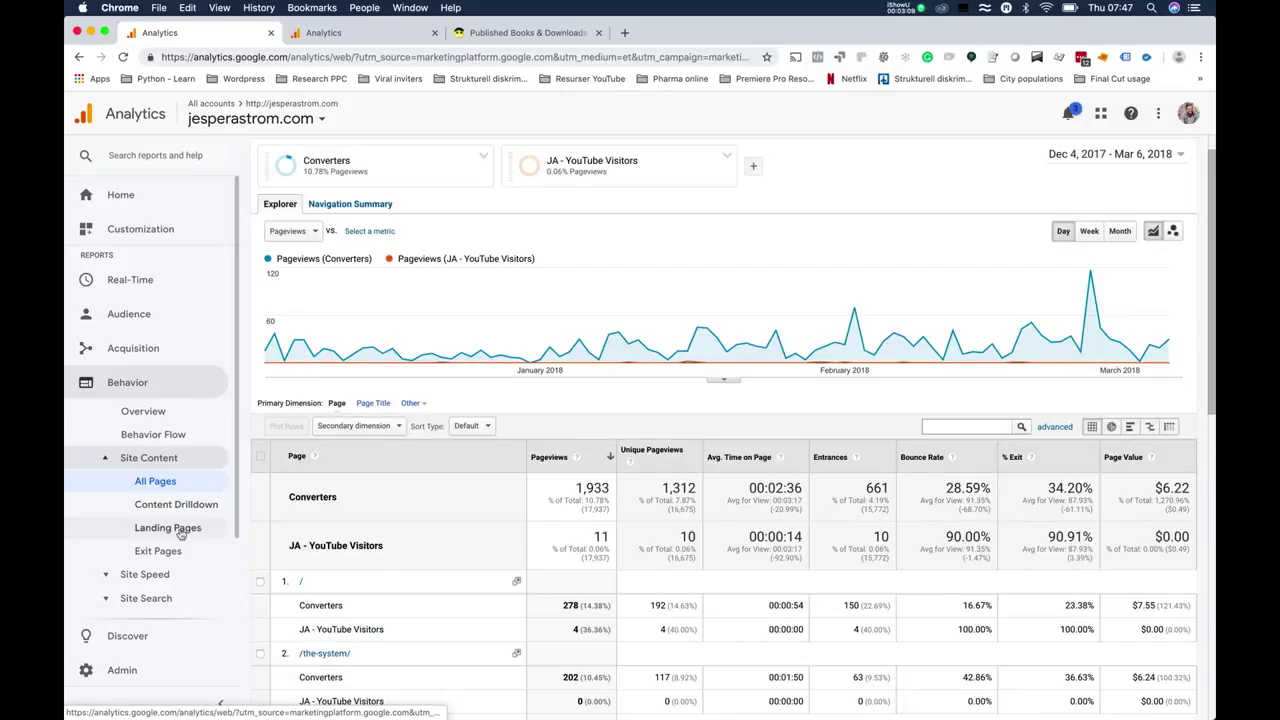
# Step: Remove the Converters segment from the report and review the page data for the JA - YouTube Visitors segment
pyautogui.click(482, 154)
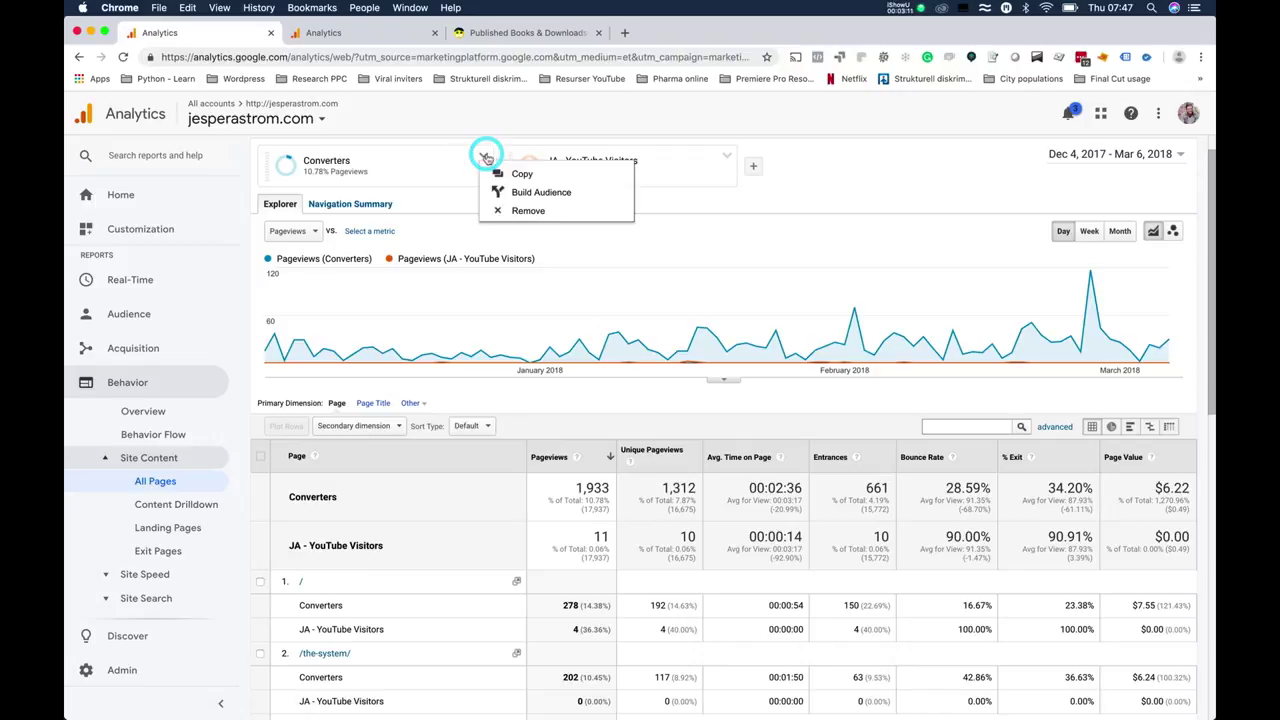
pyautogui.click(538, 212)
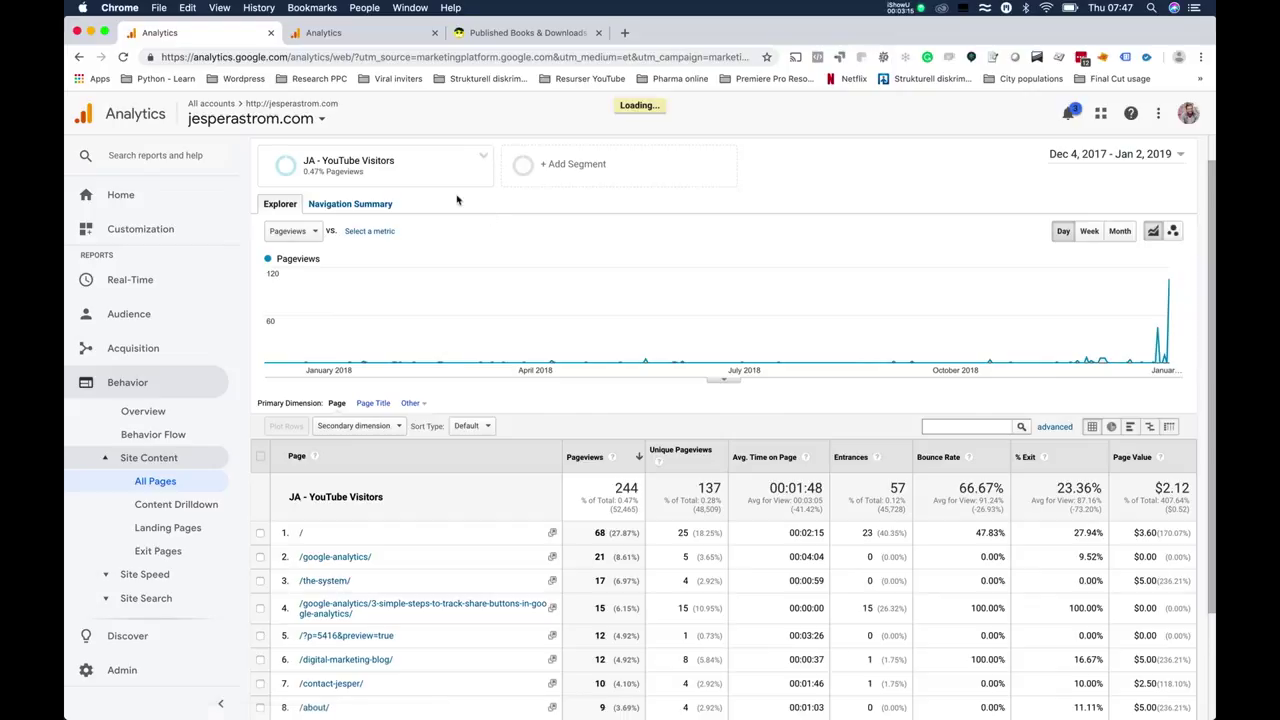
pyautogui.scroll(-3, 445, 455)
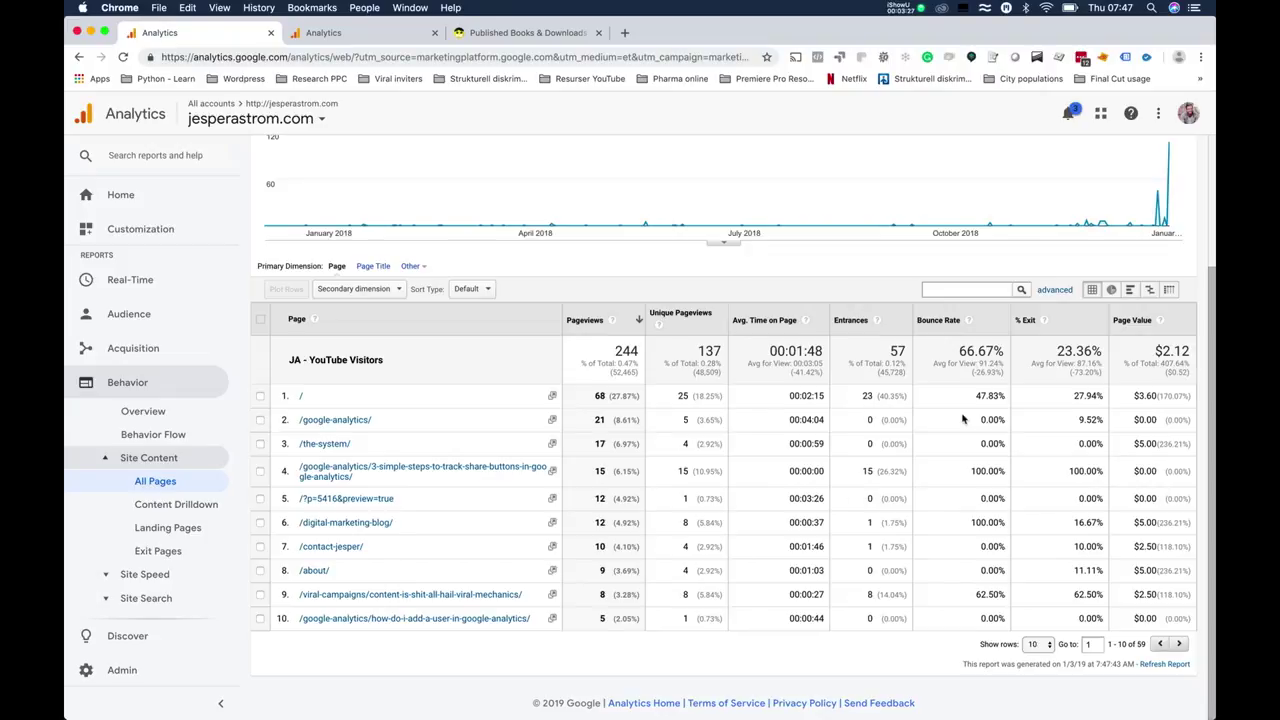
pyautogui.scroll(4, 830, 370)
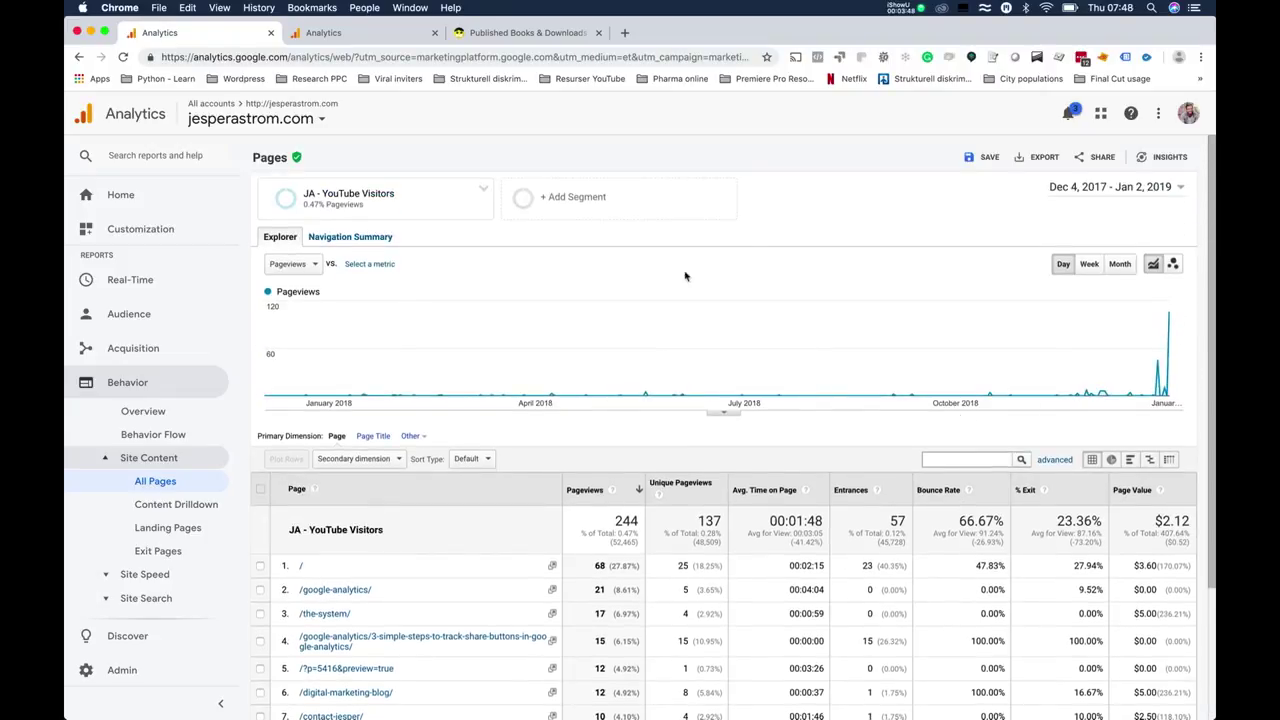
# Step: View the actions available for the JA - YouTube Visitors segment and the list of segments, closing both without changes
pyautogui.click(482, 187)
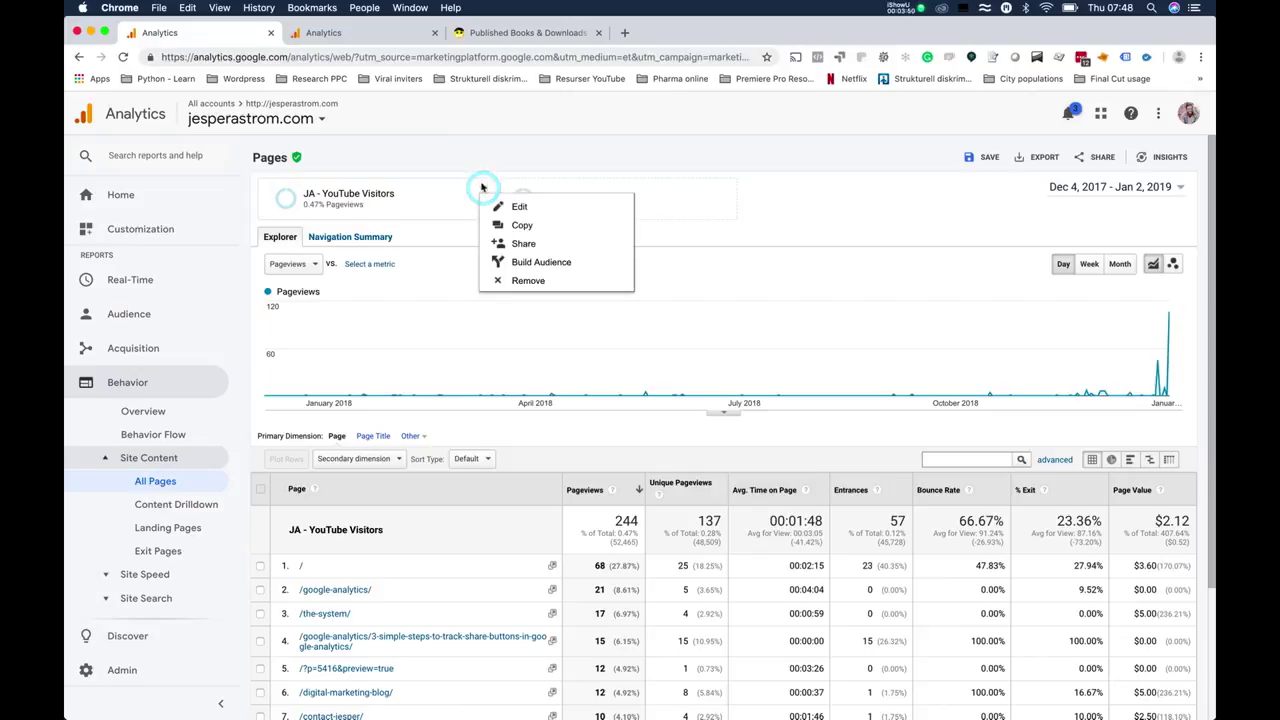
pyautogui.click(832, 207)
pyautogui.moveTo(505, 193)
pyautogui.click(565, 197)
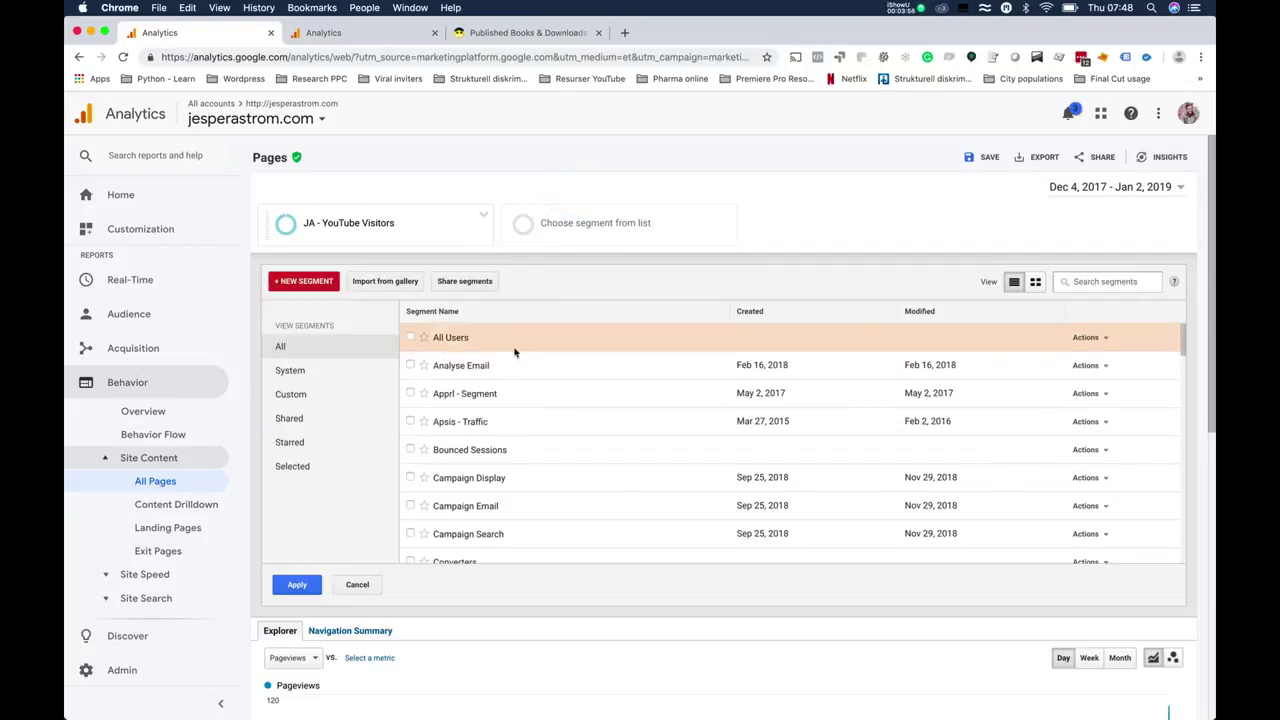
pyautogui.click(372, 589)
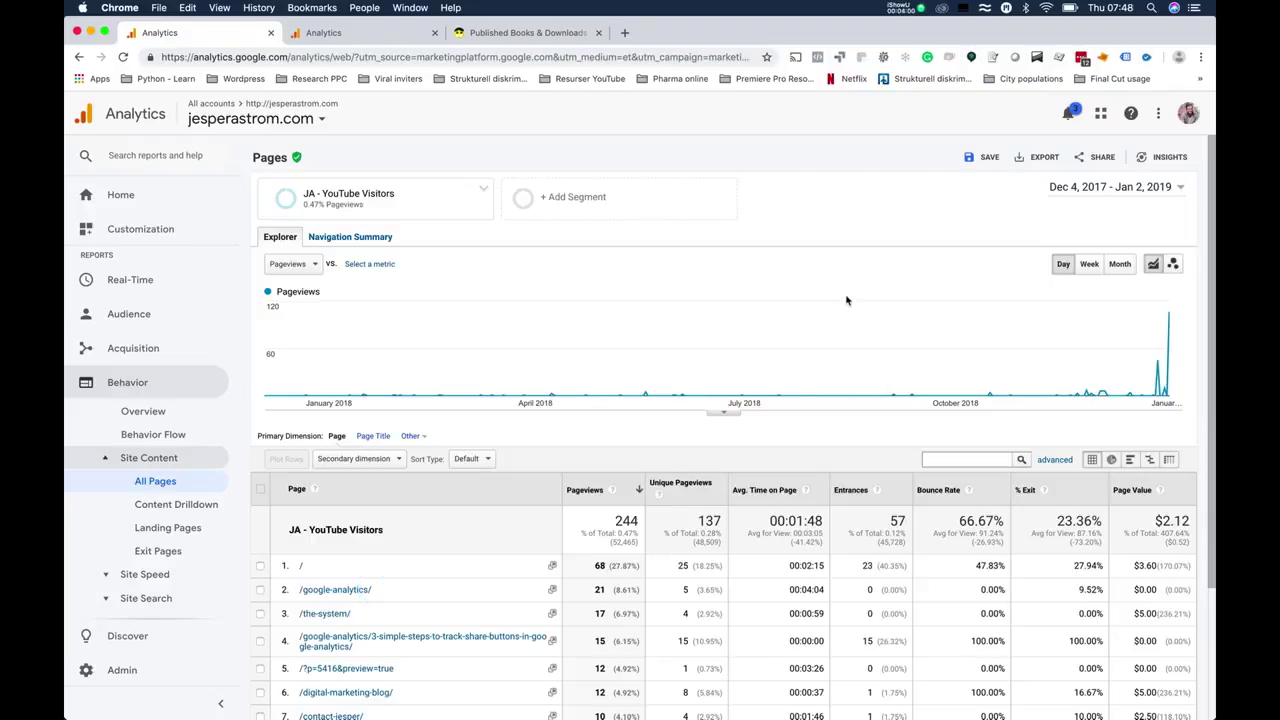